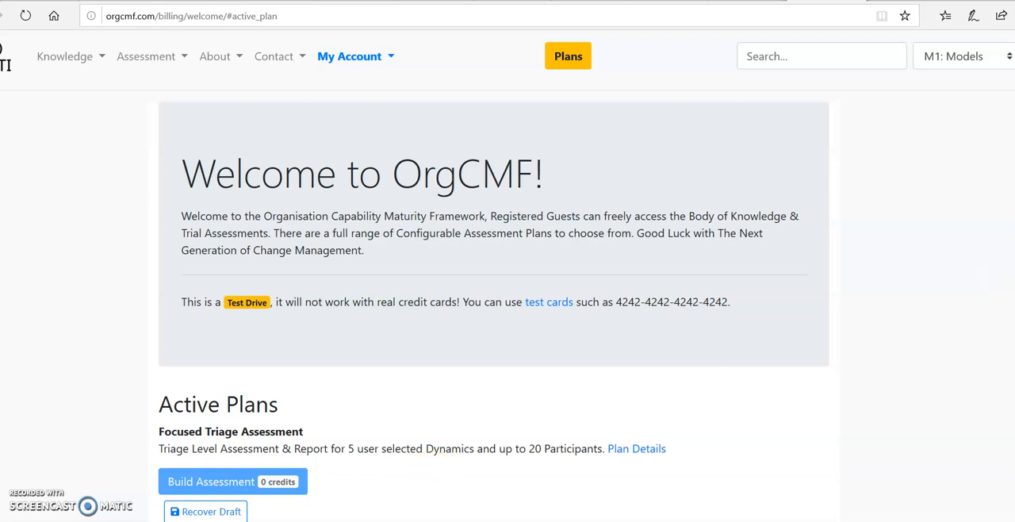
- Open the assessment administration of the Unlimited Configurable plan and start adding a new assessment
scroll(491, 301, "down", 6)
scroll(507, 317, "down", 2)
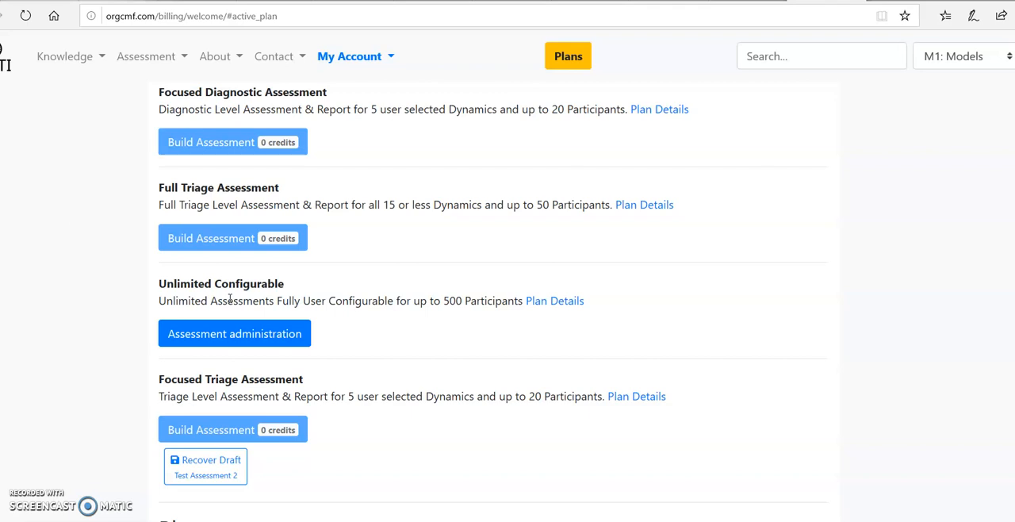
left_click(217, 336)
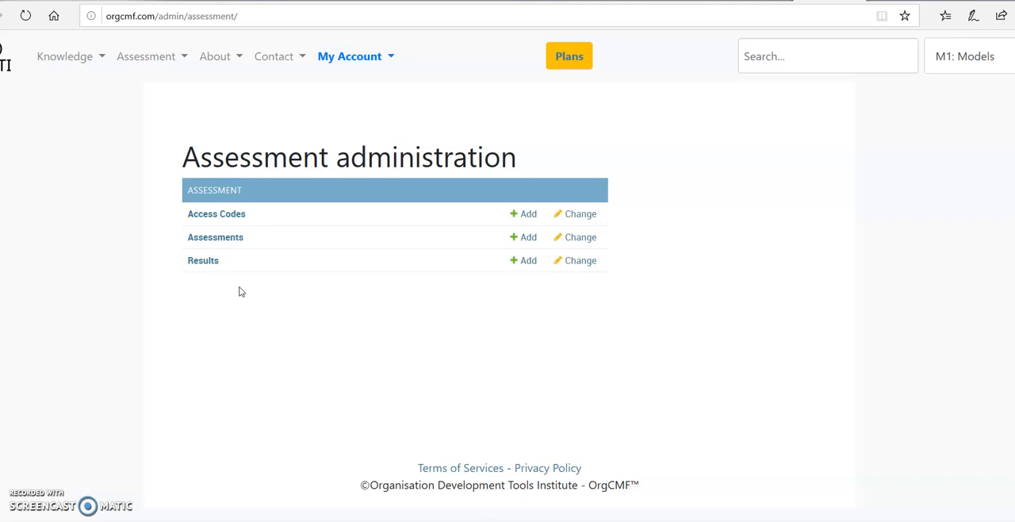
left_click(230, 241)
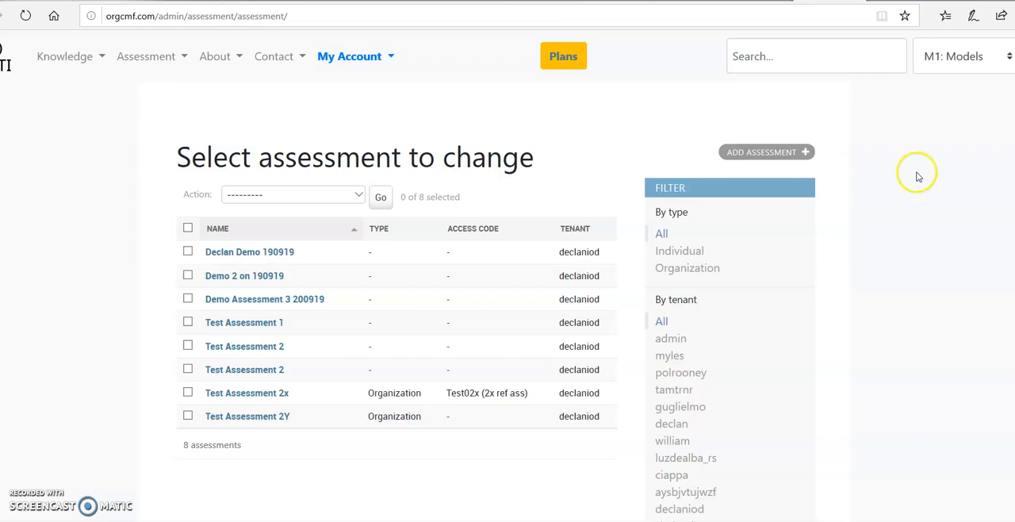
left_click(759, 154)
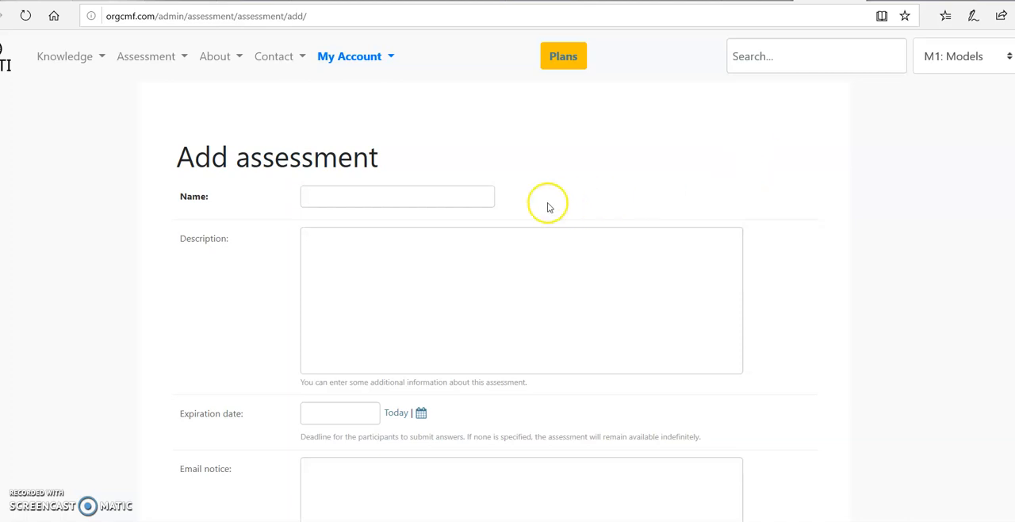
- Name the new assessment "Test Assessment 6x"
left_click(455, 198)
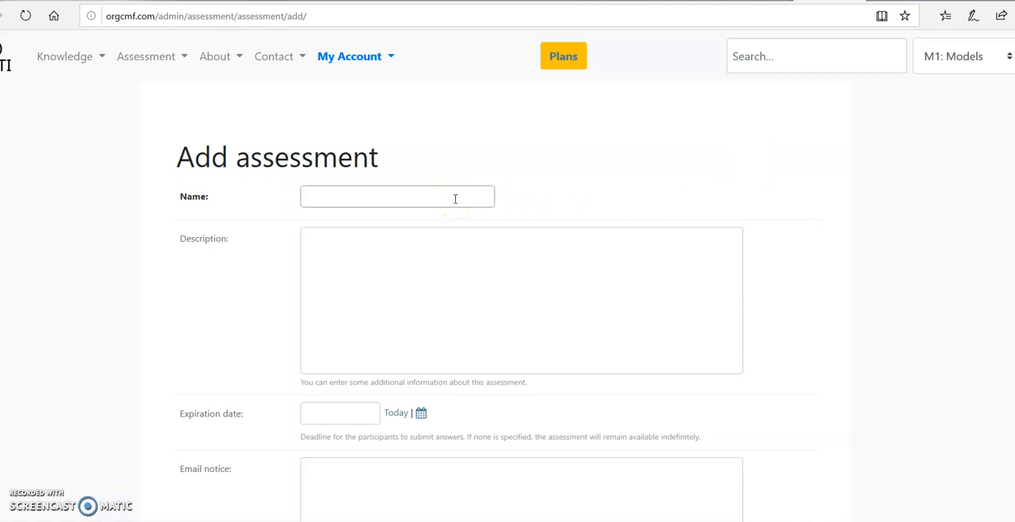
type("Test Assessment 6x")
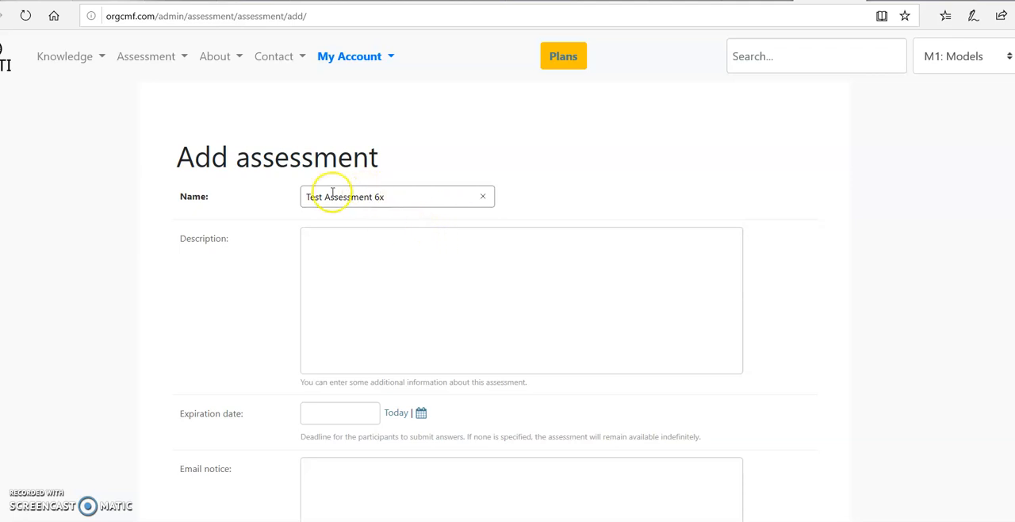
- Copy the assessment name into the description and extend it to read "Test Assessment 6x description"
left_click_drag(304, 196, 382, 199)
key("ctrl+c")
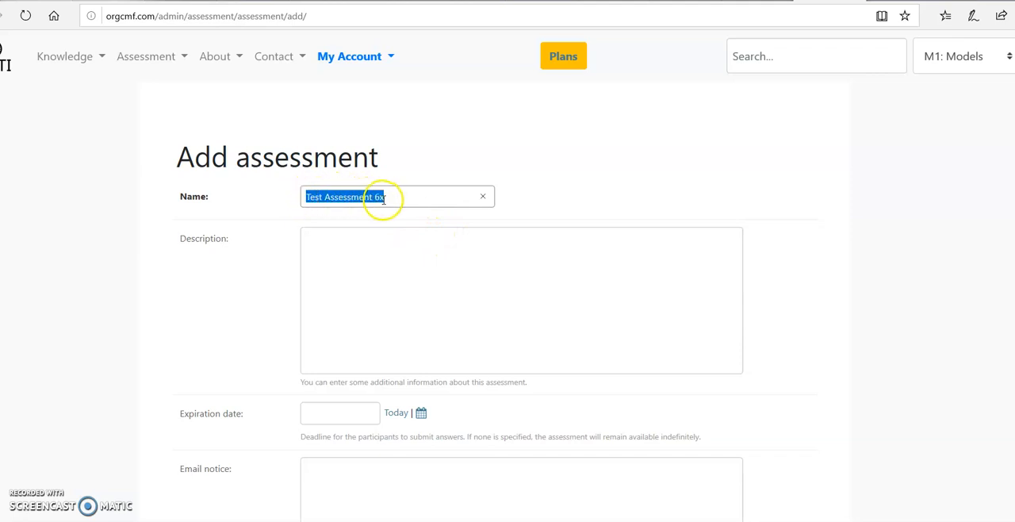
left_click(391, 252)
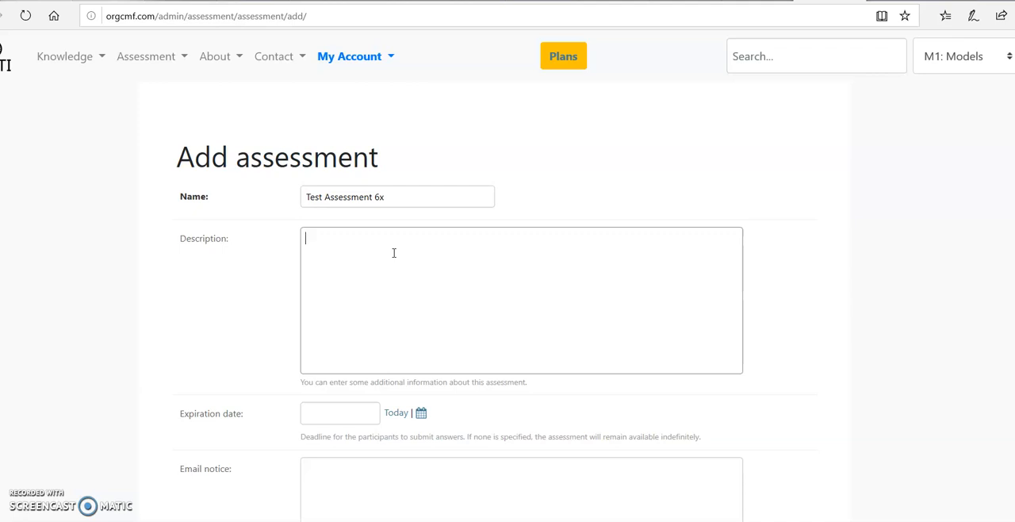
key("ctrl+v")
type("description")
left_click(388, 287)
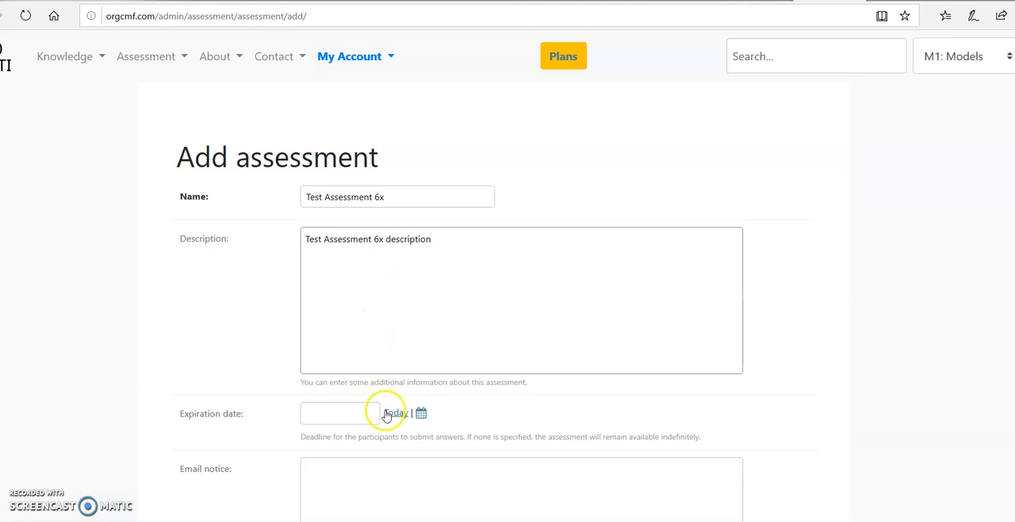
- Set the expiration date to 2019-10-31 and enter "additional information" as the email notice
left_click(421, 413)
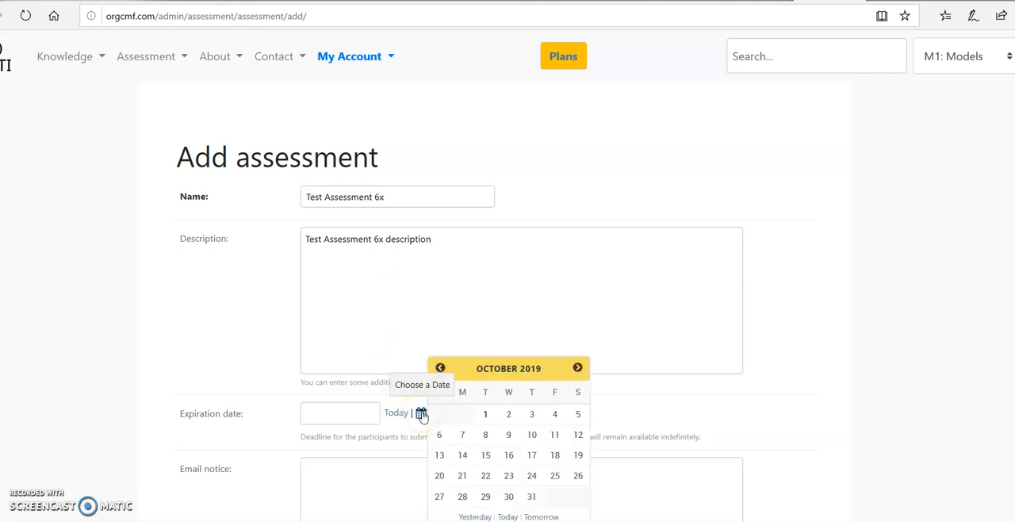
left_click(531, 498)
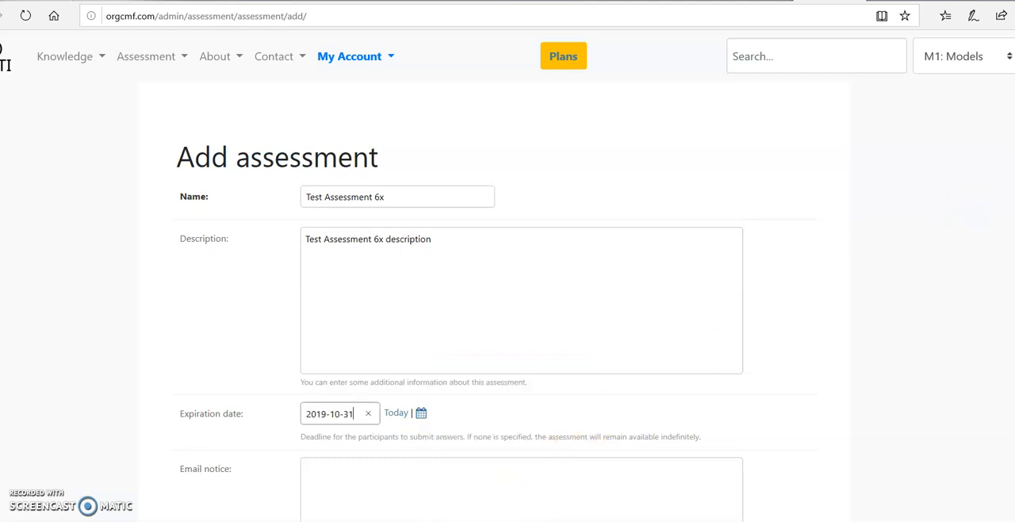
scroll(521, 301, "down", 3)
left_click(558, 225)
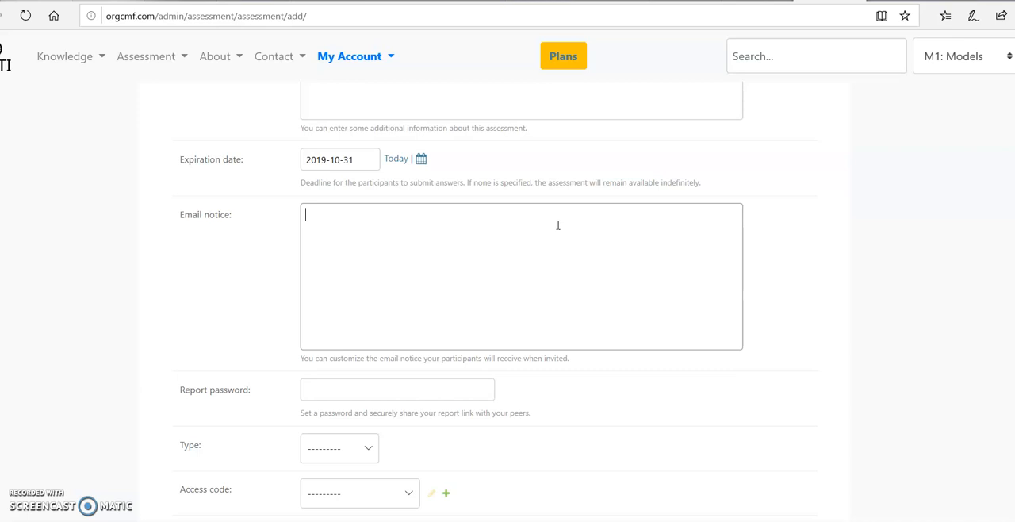
type("additional information")
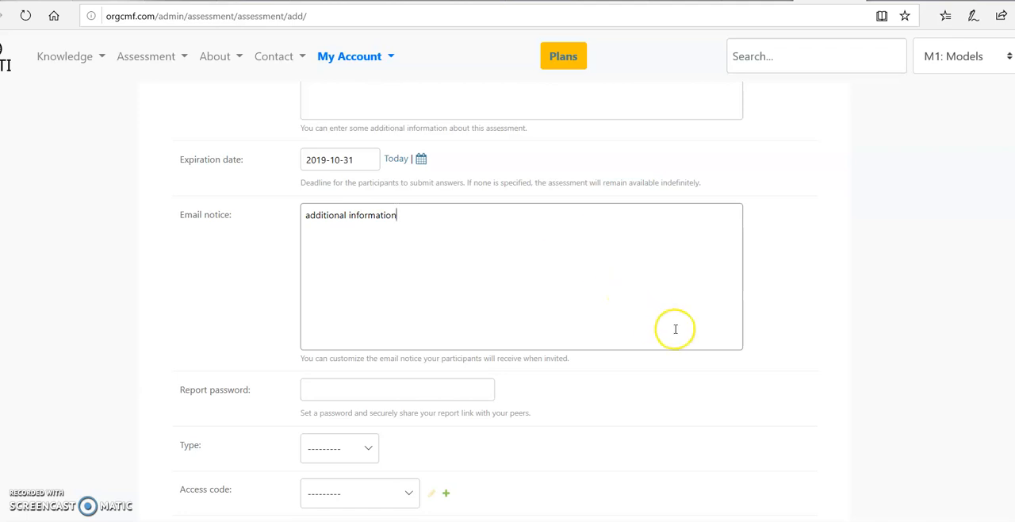
- Enter the report password and set the assessment type to Organization
scroll(782, 245, "down", 2)
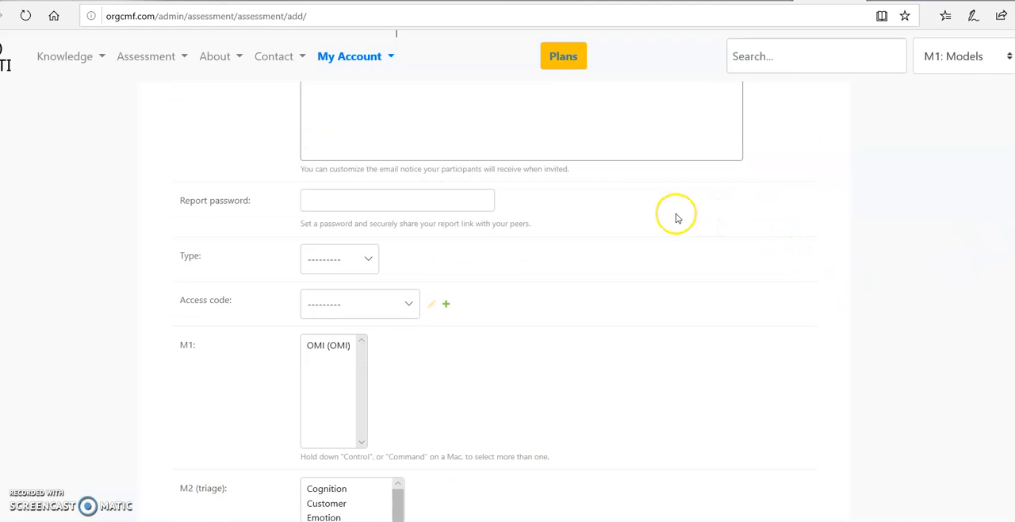
left_click(487, 202)
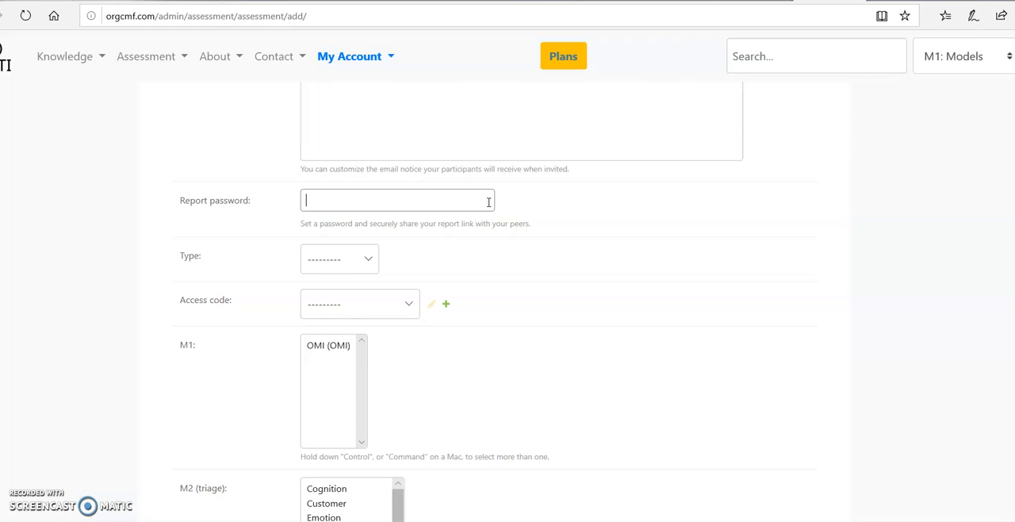
type("qwerty")
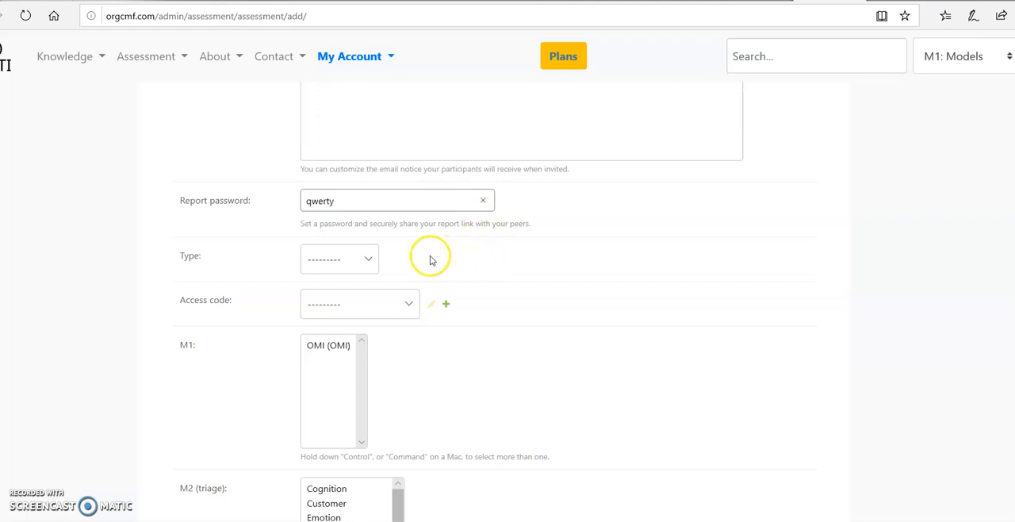
left_click(368, 262)
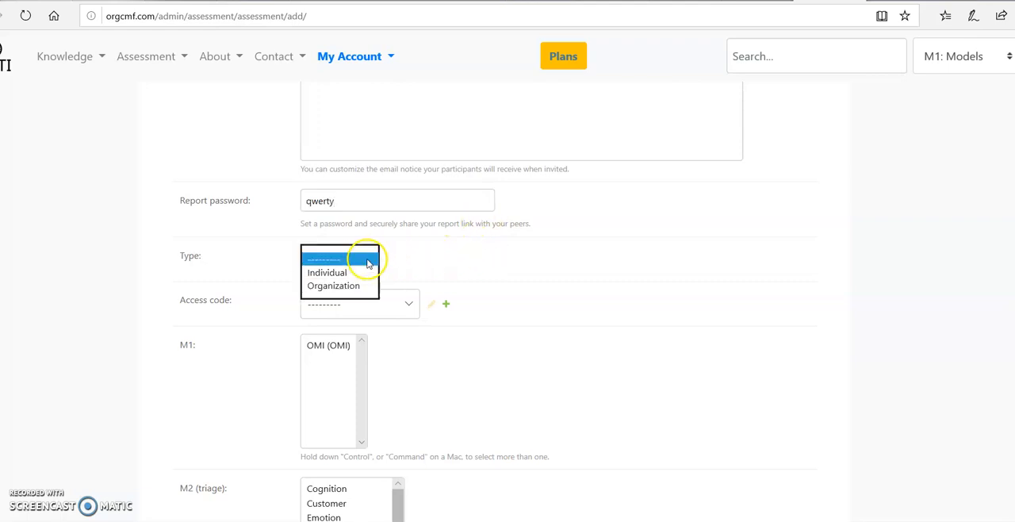
left_click(351, 287)
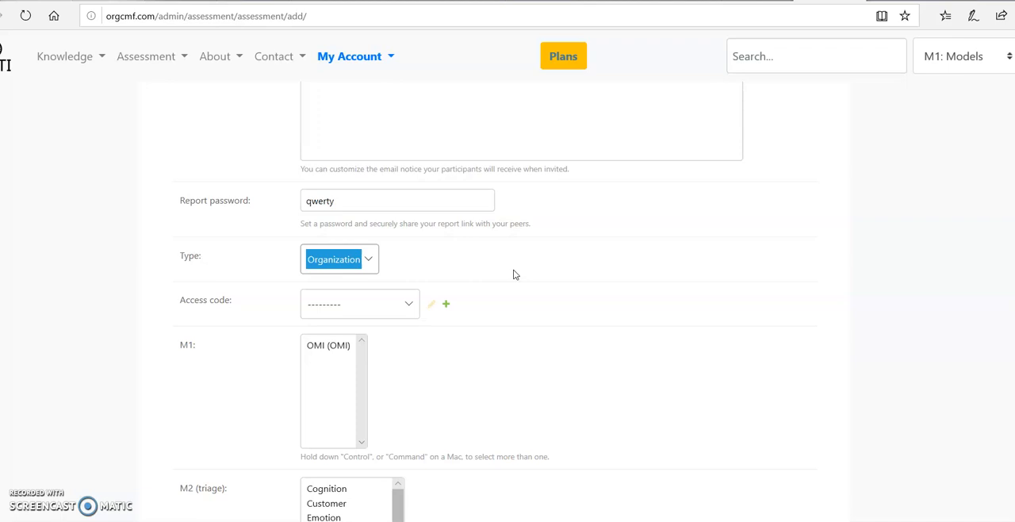
- Review the existing access codes and the form for adding a new one, closing it without saving
left_click(409, 304)
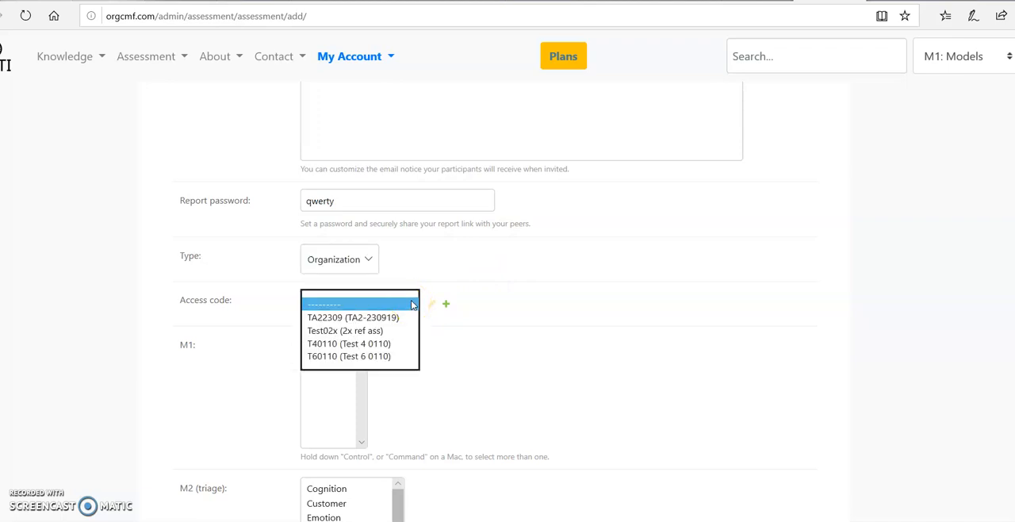
left_click(481, 304)
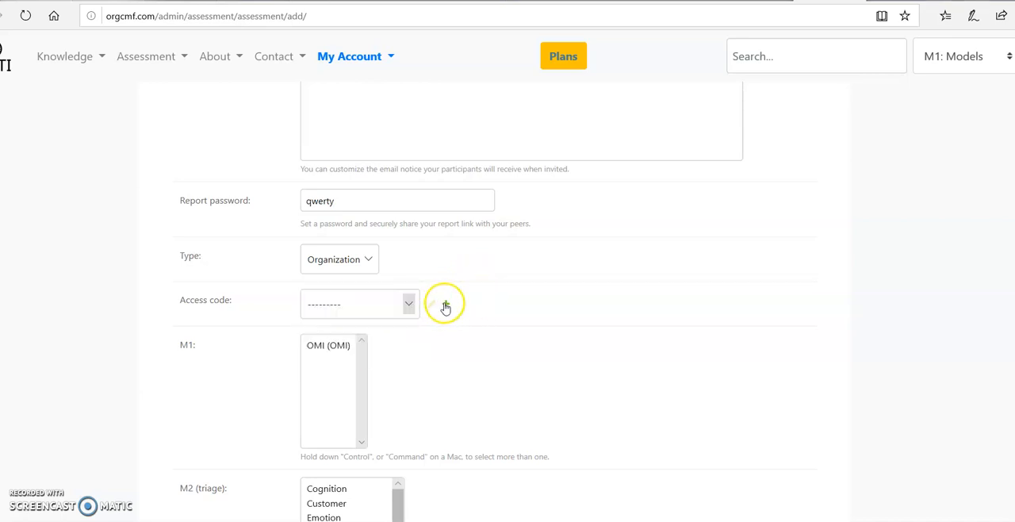
left_click(445, 306)
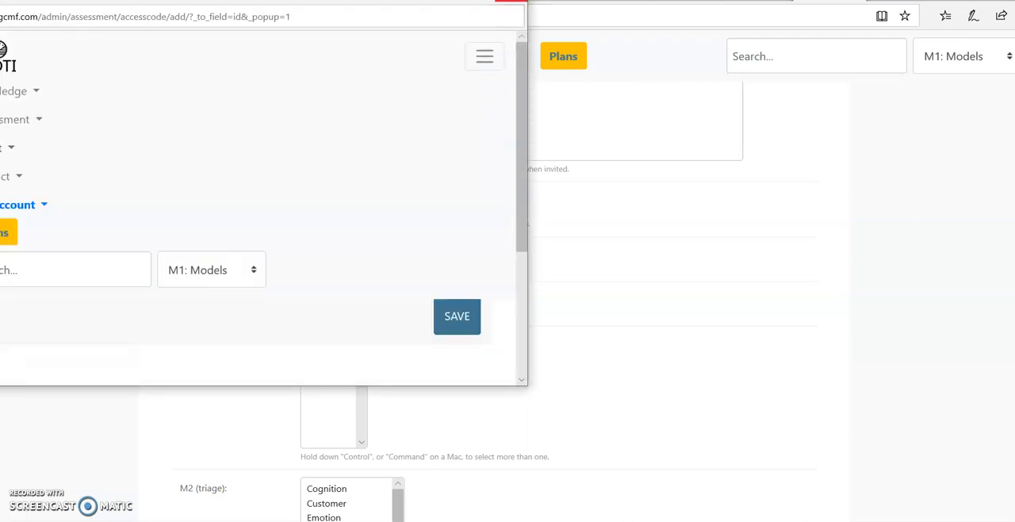
left_click(511, 1)
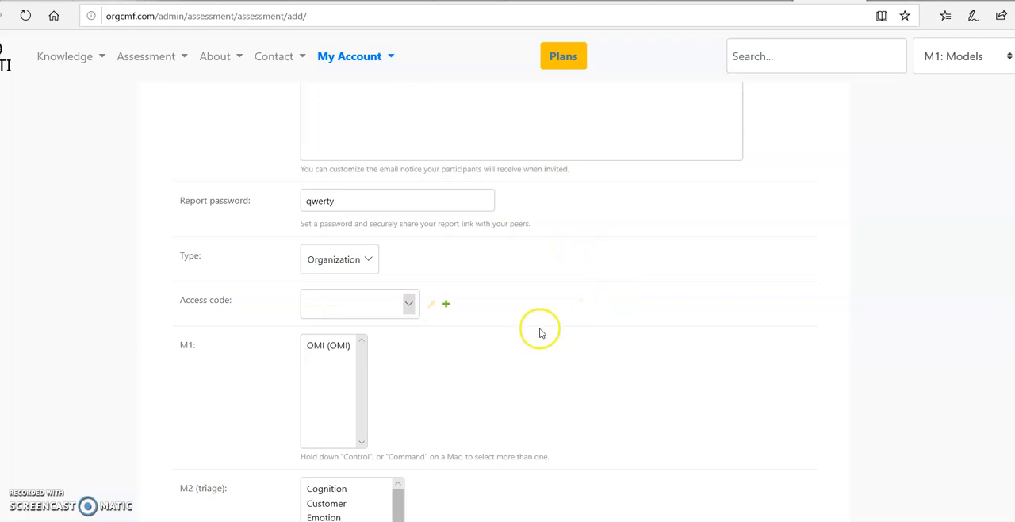
- Select the OMI model for M1 and both Customer and Macro Environment for M2 (triage)
scroll(508, 317, "down", 3)
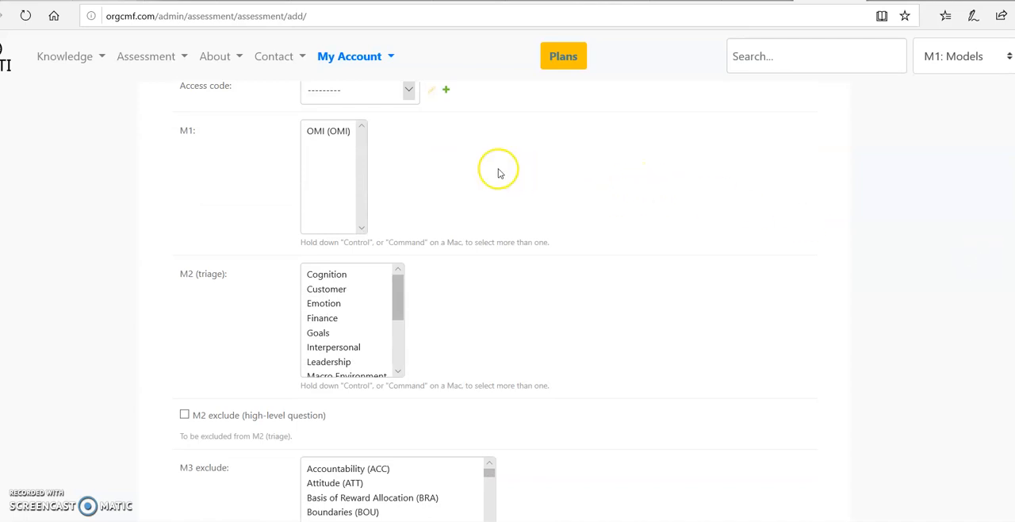
left_click(317, 134)
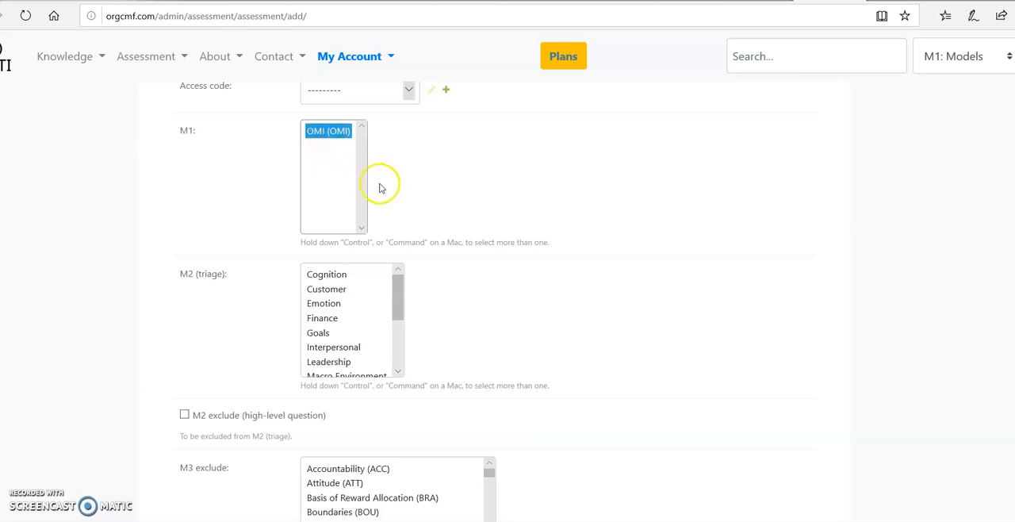
mouse_move(399, 290)
left_mouse_down()
mouse_move(399, 352)
mouse_move(407, 284)
left_mouse_up()
left_click(352, 290)
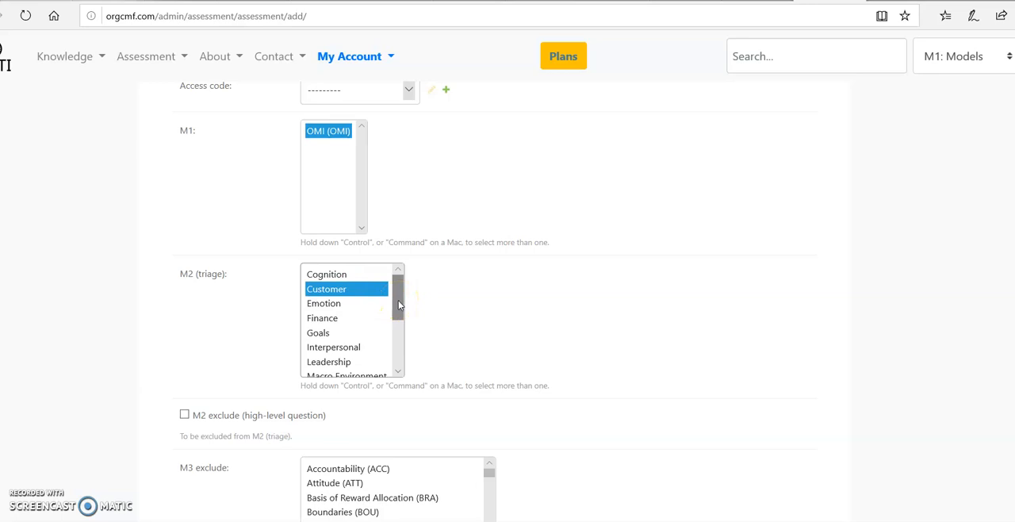
left_click_drag(397, 302, 400, 323)
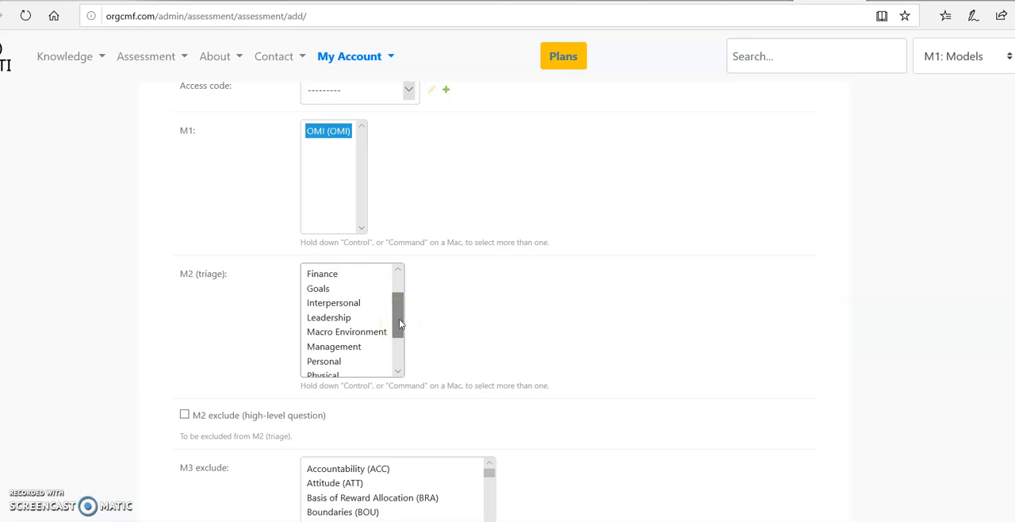
left_click(372, 332)
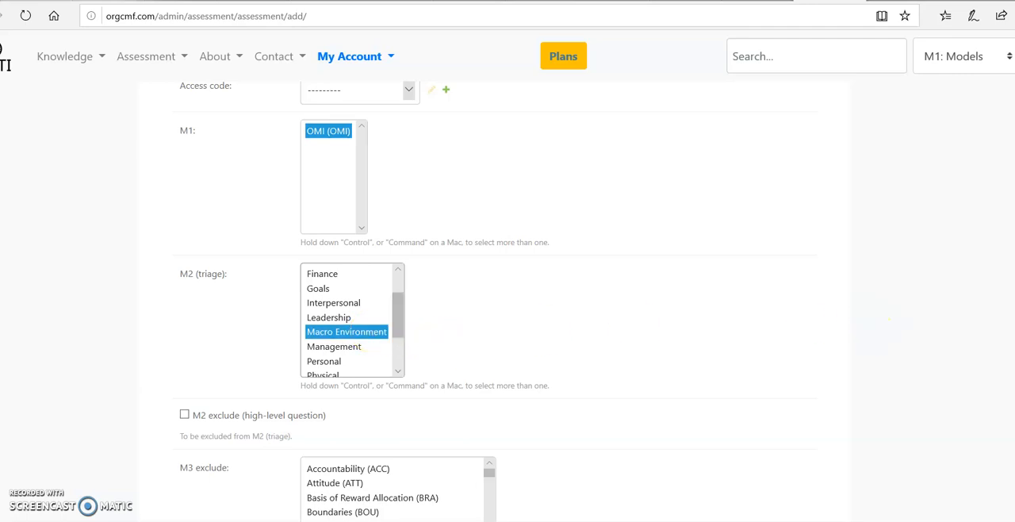
- Check the M2 (triage) selection and choose Customer Engagement (CEN) under M3 exclude
scroll(890, 318, "down", 3)
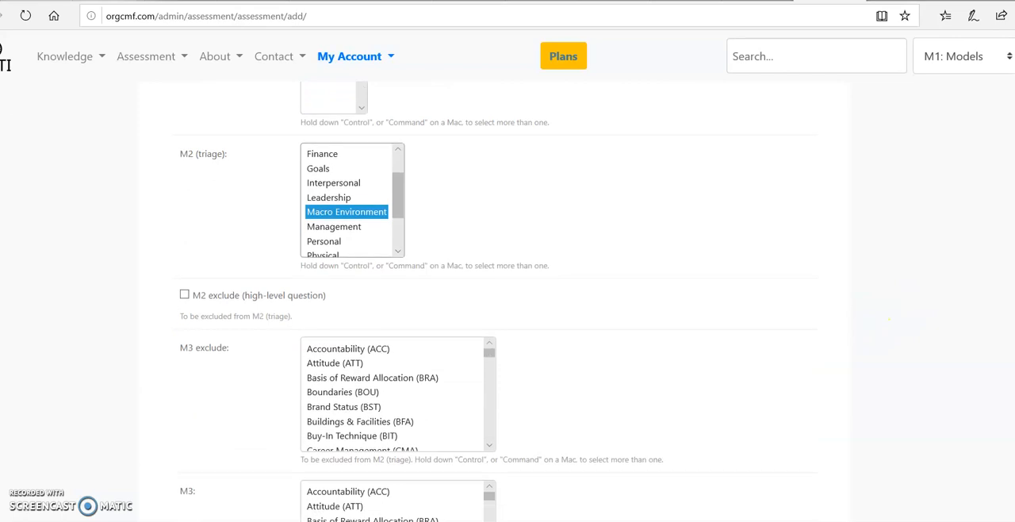
scroll(890, 319, "down", 1)
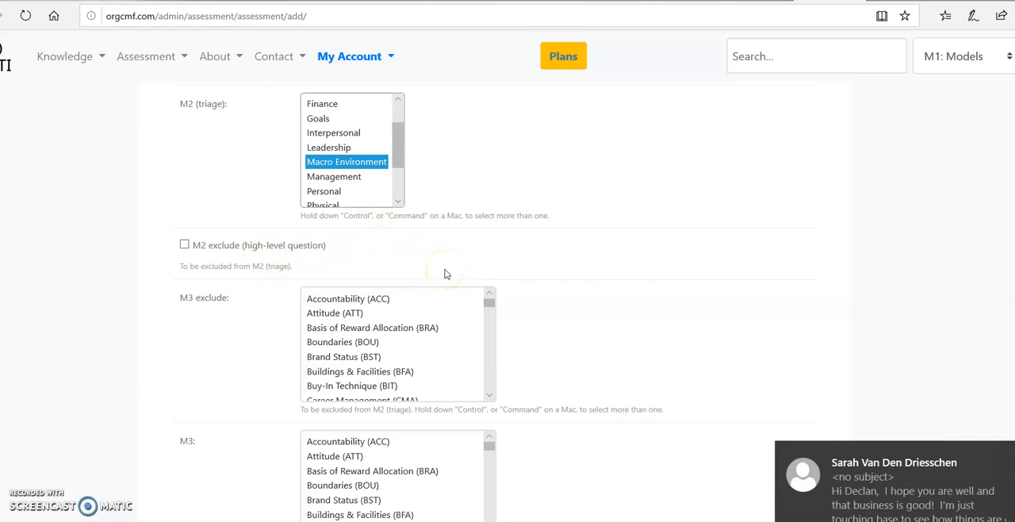
mouse_move(488, 298)
left_mouse_down()
mouse_move(489, 312)
mouse_move(489, 302)
left_mouse_up()
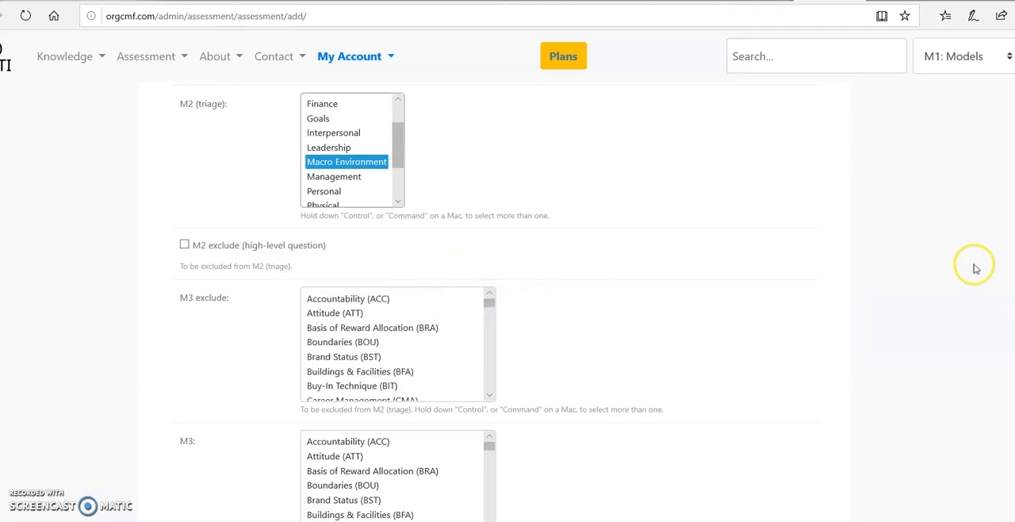
scroll(508, 317, "up", 3)
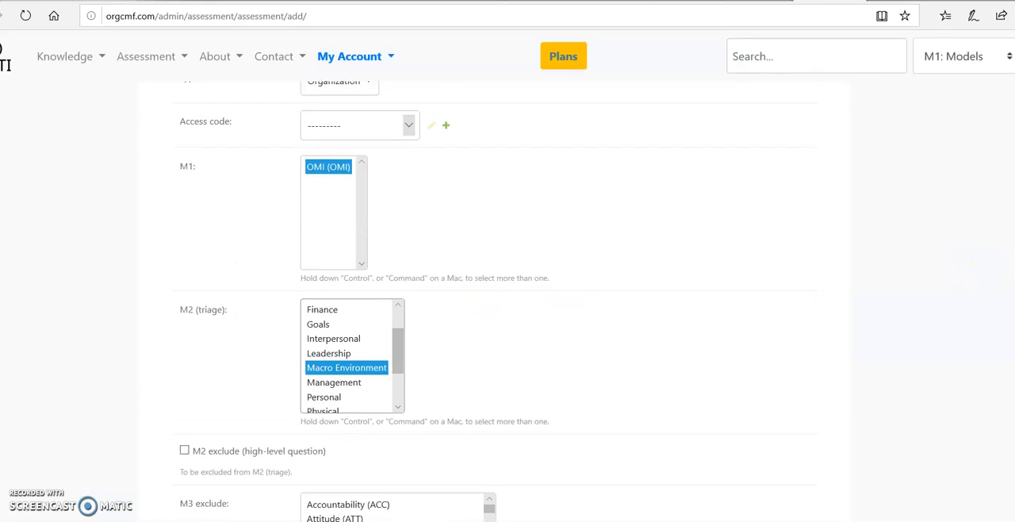
left_click_drag(399, 357, 409, 326)
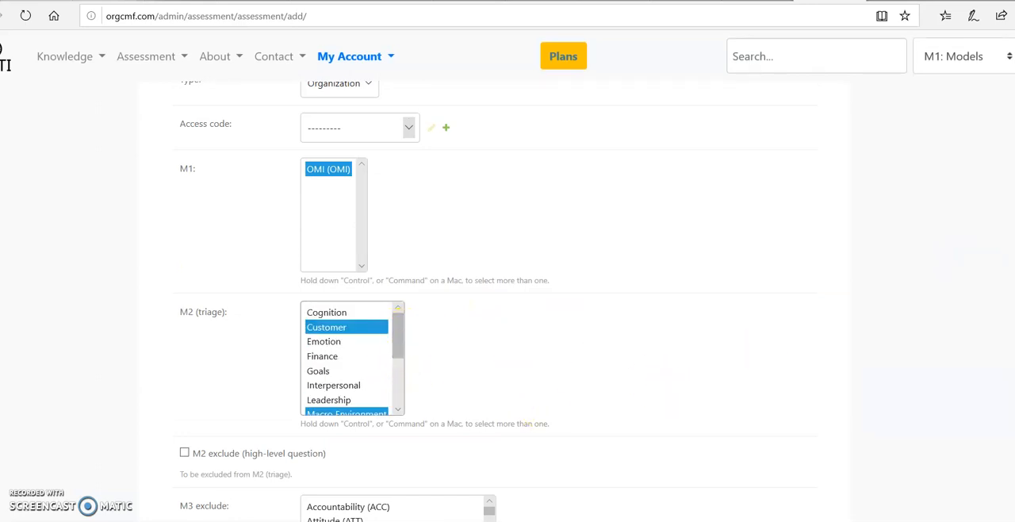
scroll(742, 288, "down", 5)
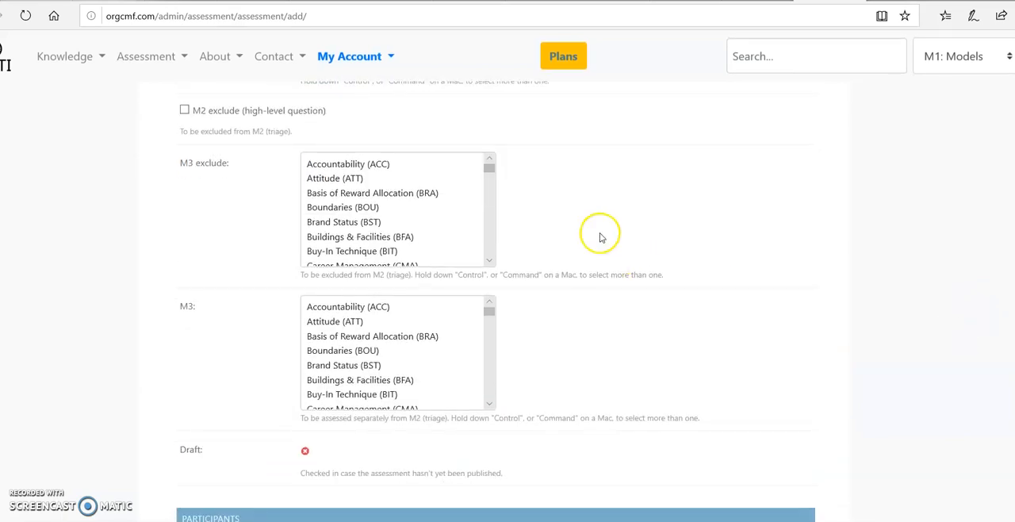
mouse_move(489, 168)
left_mouse_down()
mouse_move(486, 206)
mouse_move(488, 184)
left_mouse_up()
left_click(387, 170)
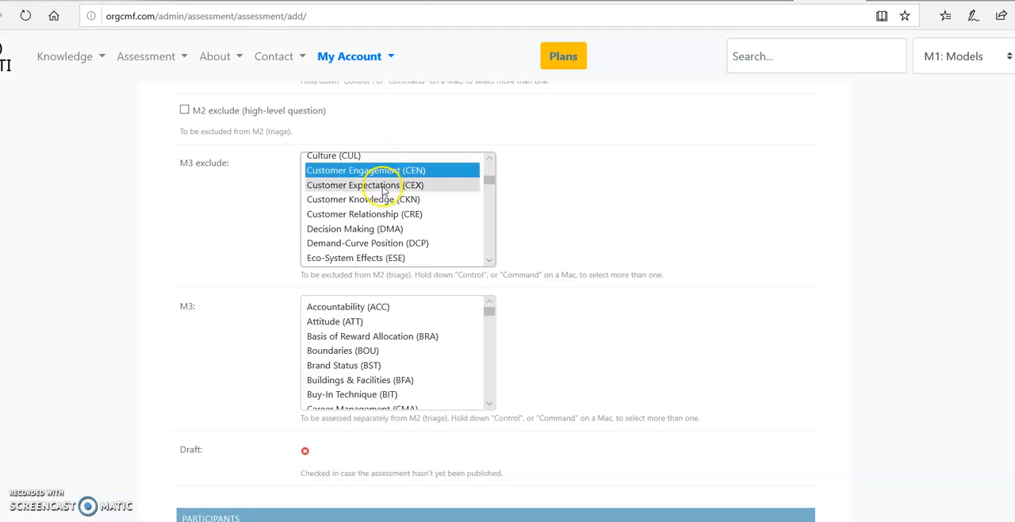
- Add Customer Expectations (CEX), Customer Knowledge (CKN) and Customer Relationship (CRE) to the M3 exclude selection
left_click(382, 184, "ctrl")
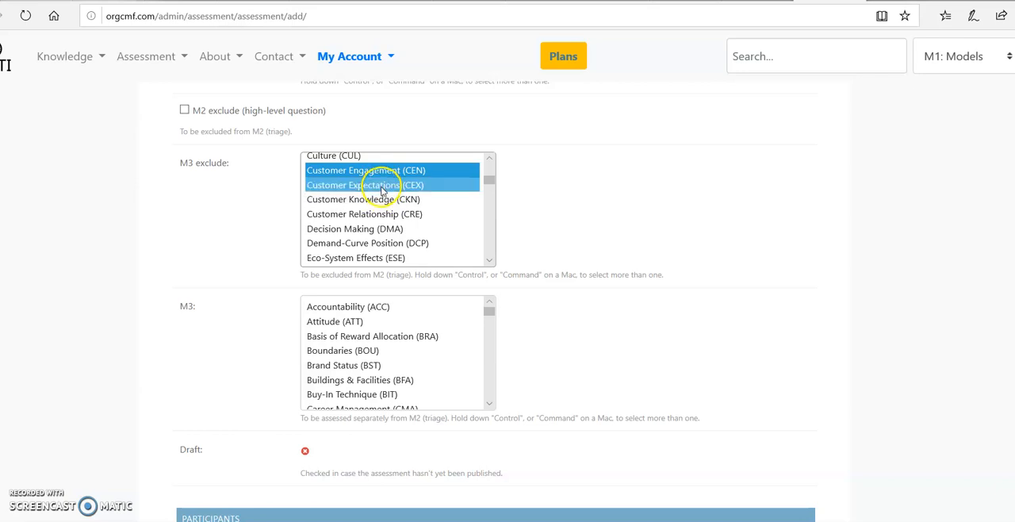
left_click(377, 201, "ctrl")
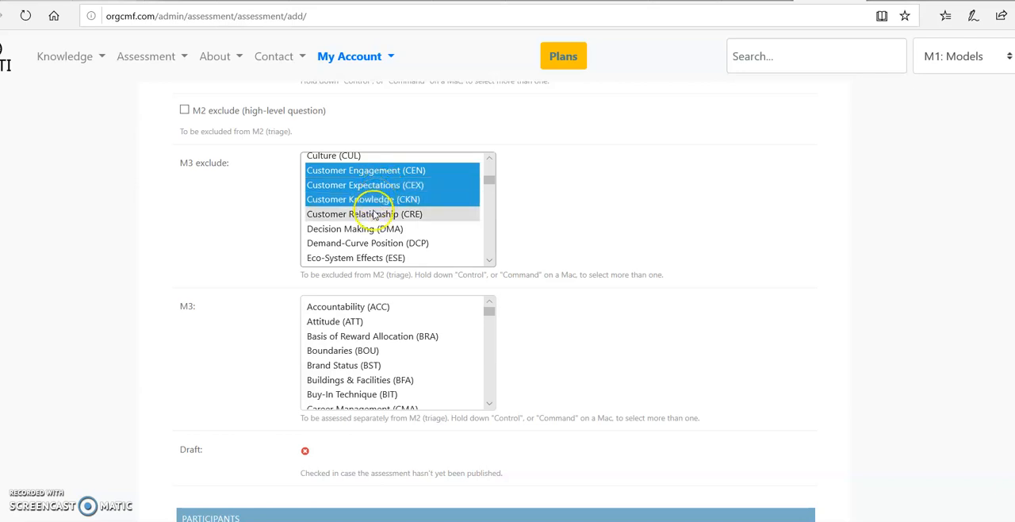
left_click(374, 216, "ctrl")
- Extend the M3 exclude selection with Market Description and Positioning (MDP), Involvement [Dev. And Prod] (IDP) and Involvement (INV)
scroll(373, 217, "down", 6)
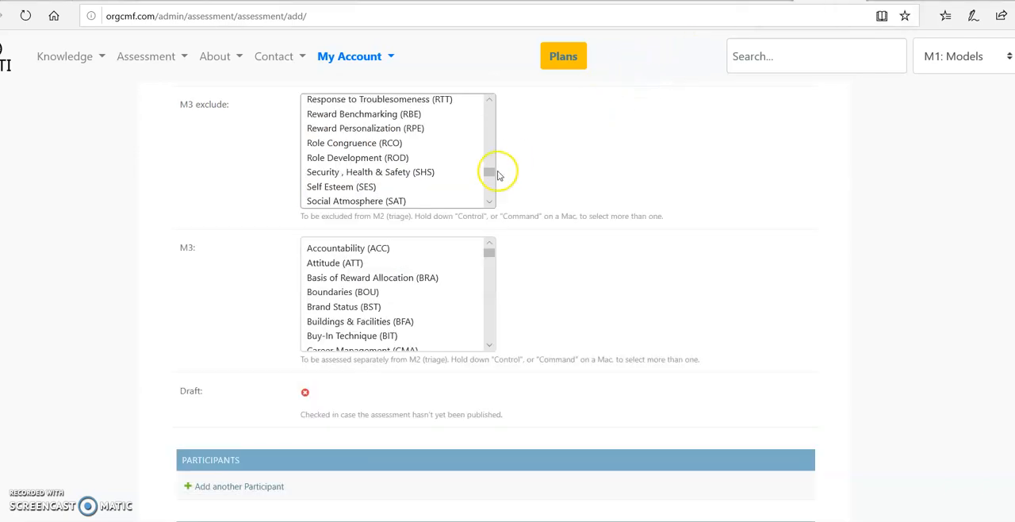
scroll(490, 172, "up", 1)
left_click_drag(489, 174, 491, 154)
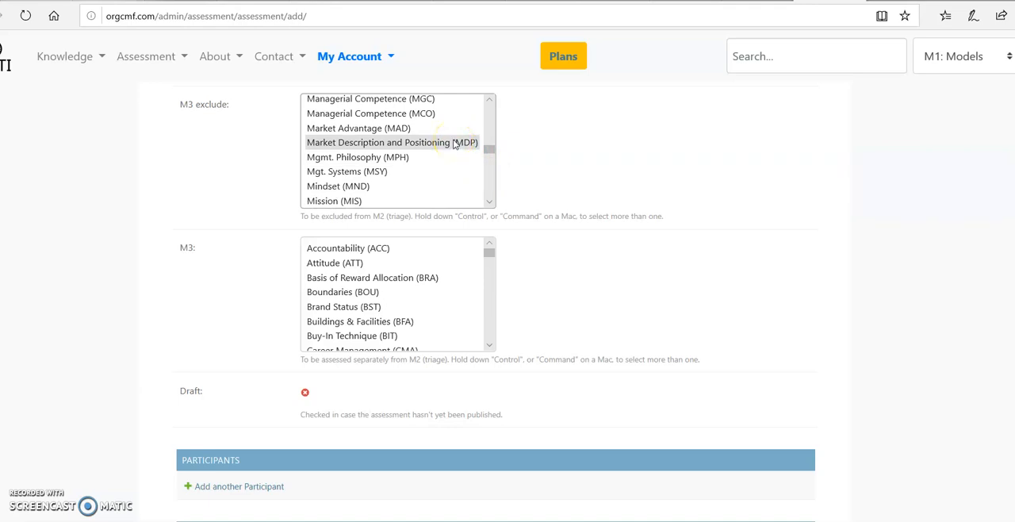
left_click(459, 146)
left_click_drag(489, 149, 491, 148)
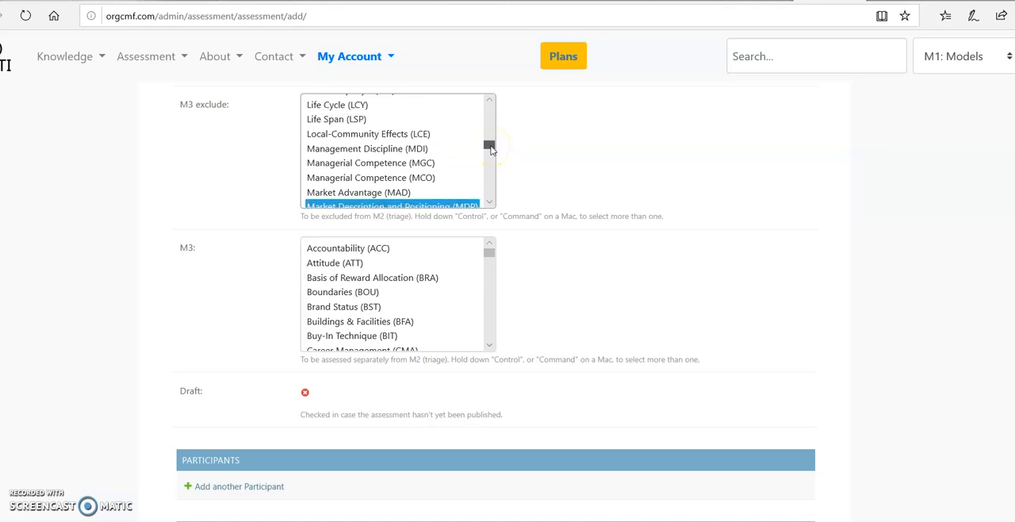
left_click_drag(491, 149, 491, 146)
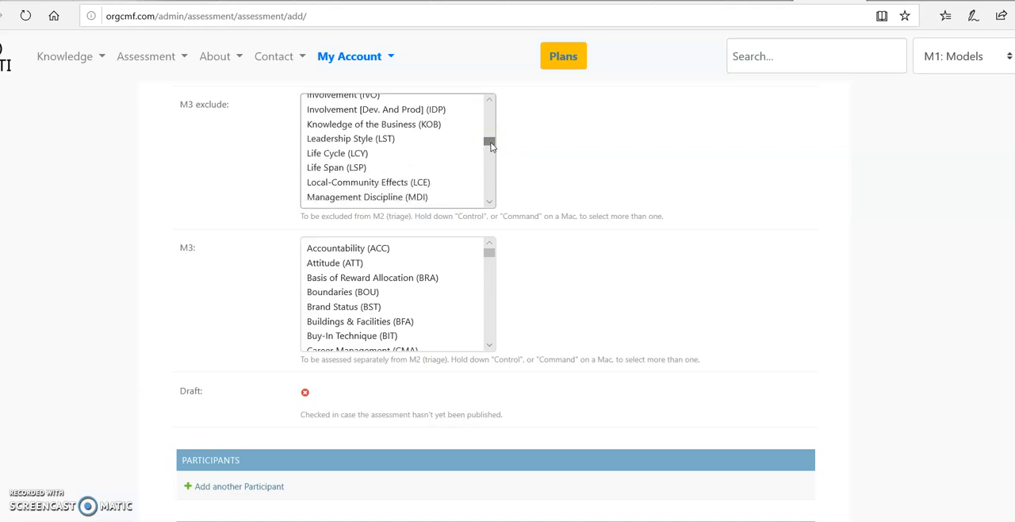
left_click(468, 126)
left_click(451, 111)
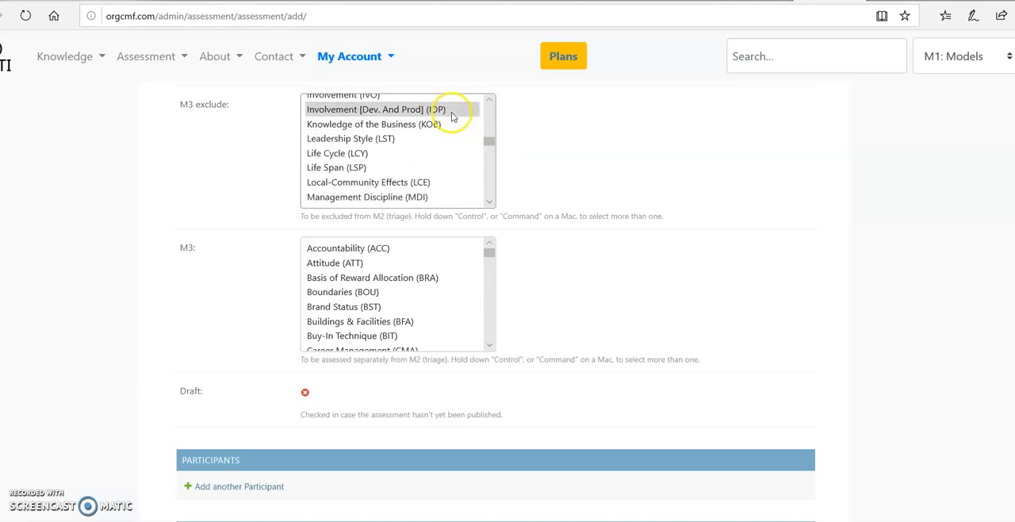
mouse_move(486, 141)
left_mouse_down()
mouse_move(487, 123)
mouse_move(492, 137)
left_mouse_up()
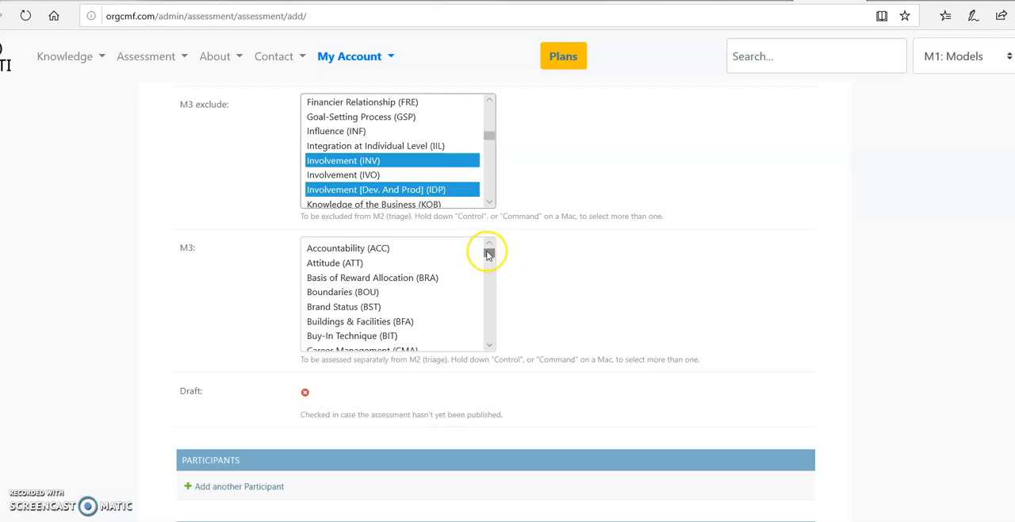
- Select Culture (CUL) under M3 as the dynamic to assess separately from the triage
mouse_move(490, 254)
left_mouse_down()
mouse_move(491, 273)
mouse_move(493, 263)
left_mouse_up()
left_click(362, 259)
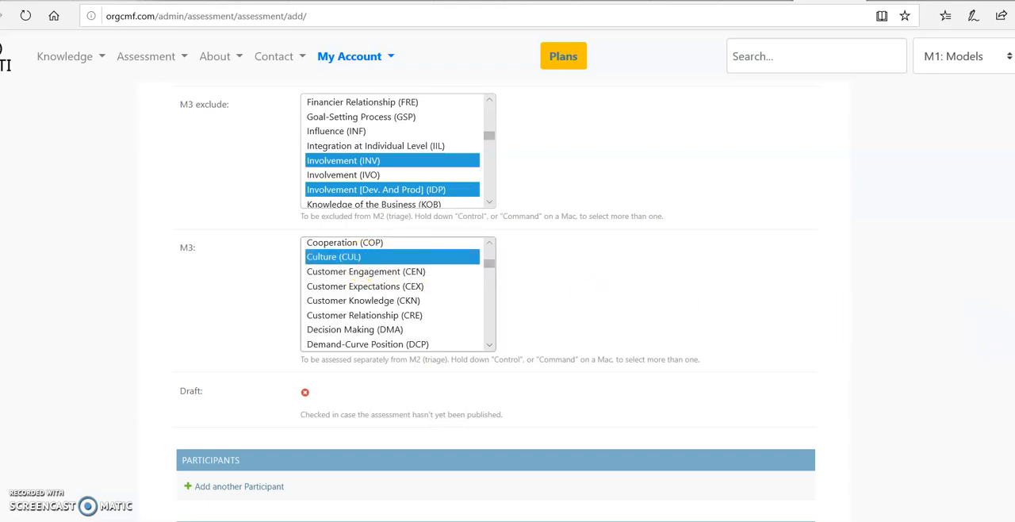
- Add the first participant, filling in the participant's name with the suffix 1 and the e-mail address
scroll(508, 301, "down", 2)
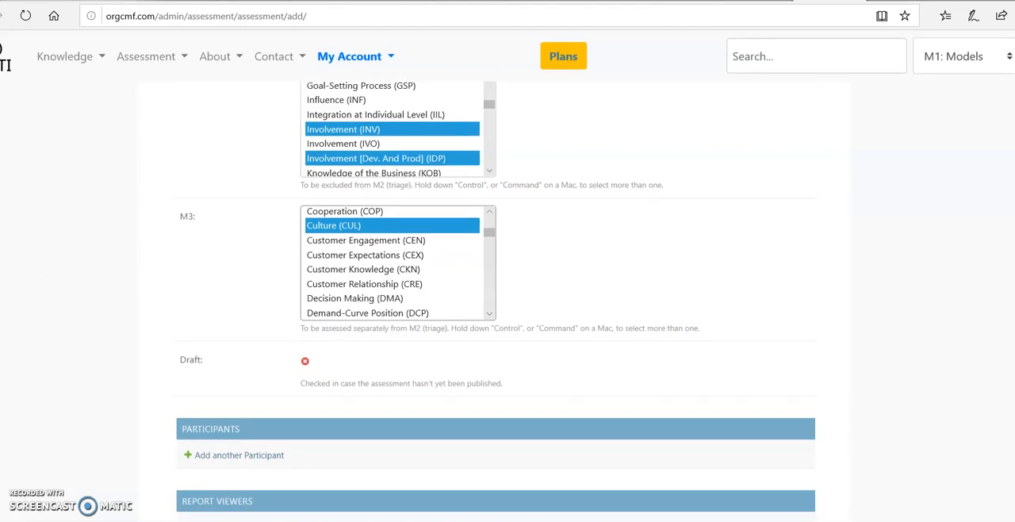
scroll(507, 301, "down", 1)
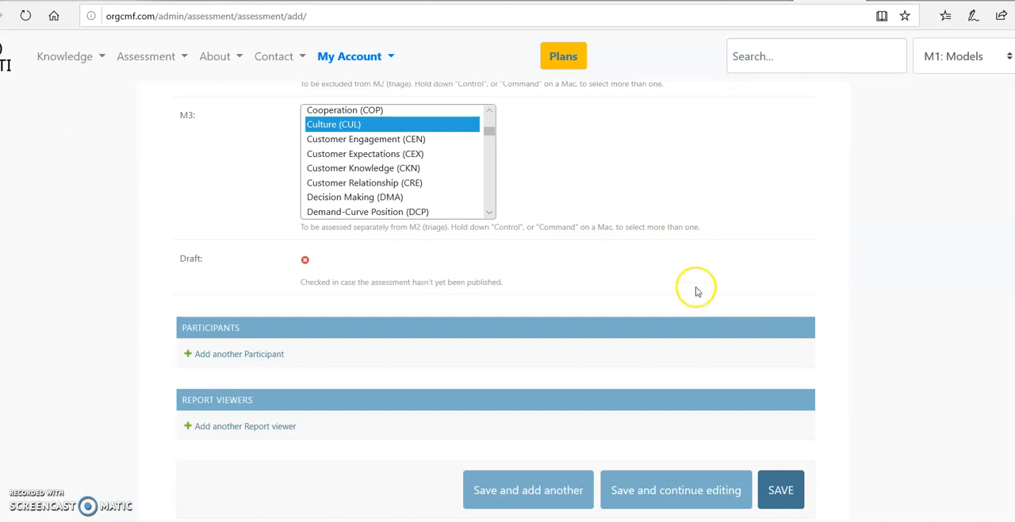
left_click(198, 354)
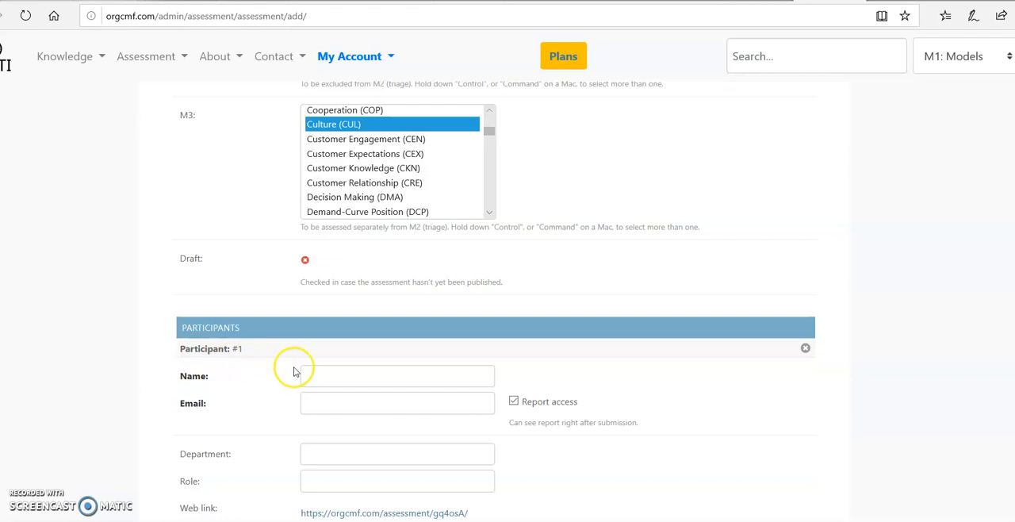
left_click(347, 378)
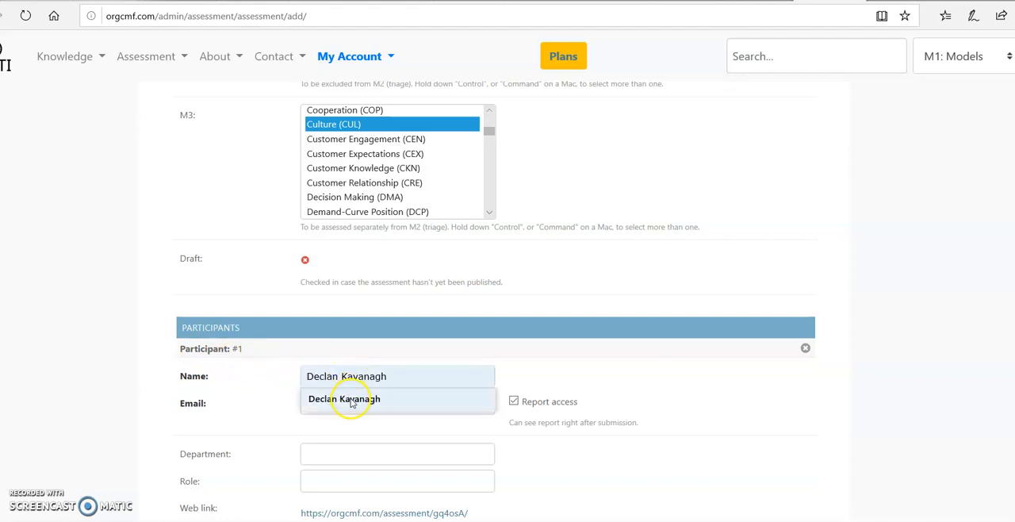
left_click(355, 401)
type("1")
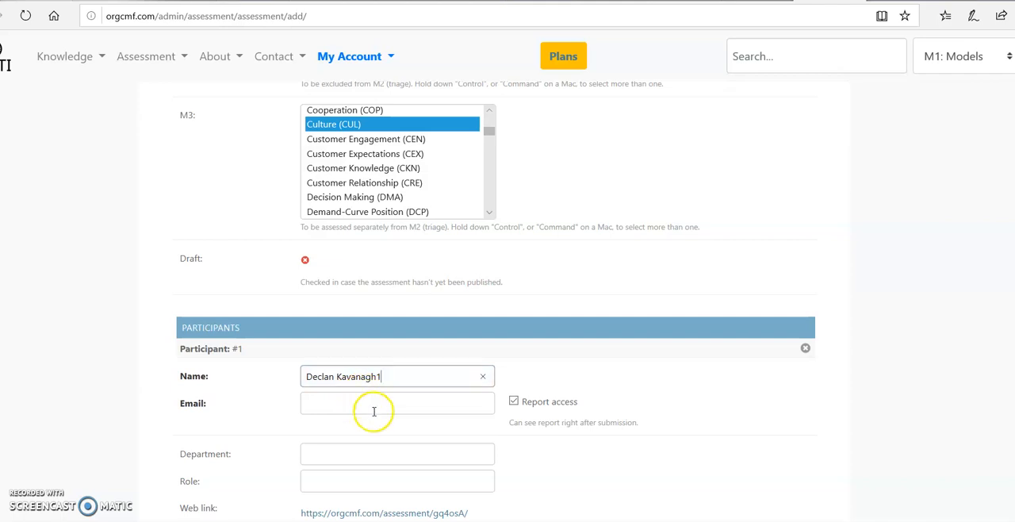
left_click(375, 407)
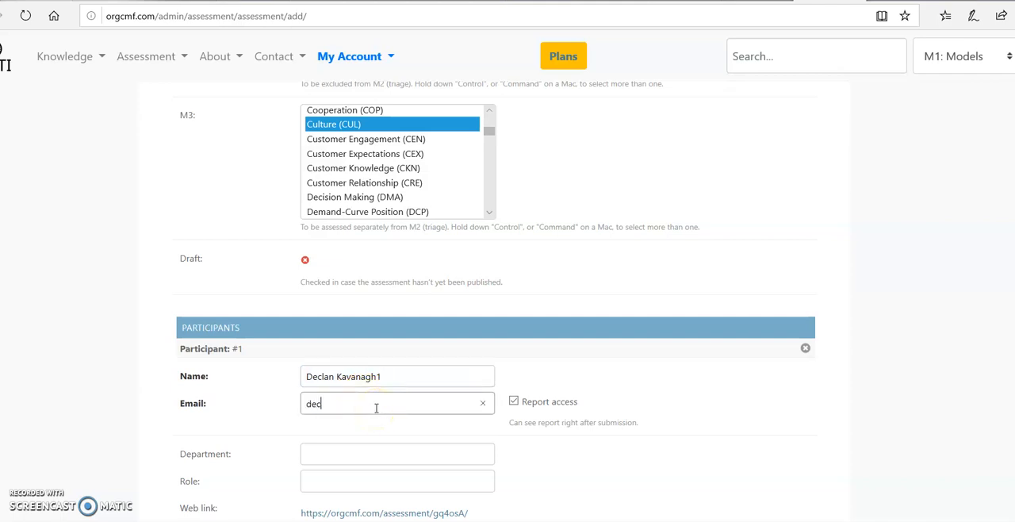
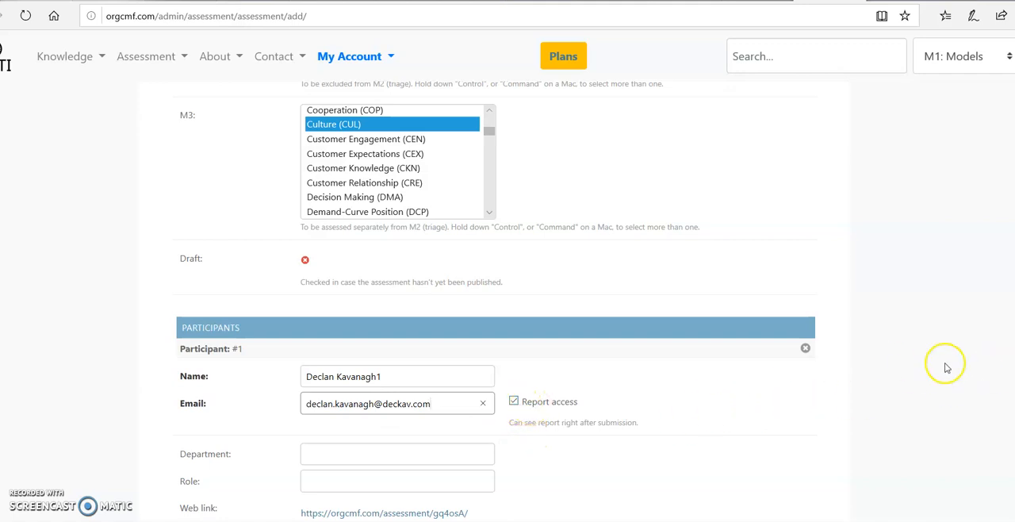
- Add a second participant with a name ending in 2 and an e-mail address, and disable that participant's report access
scroll(508, 301, "down", 2)
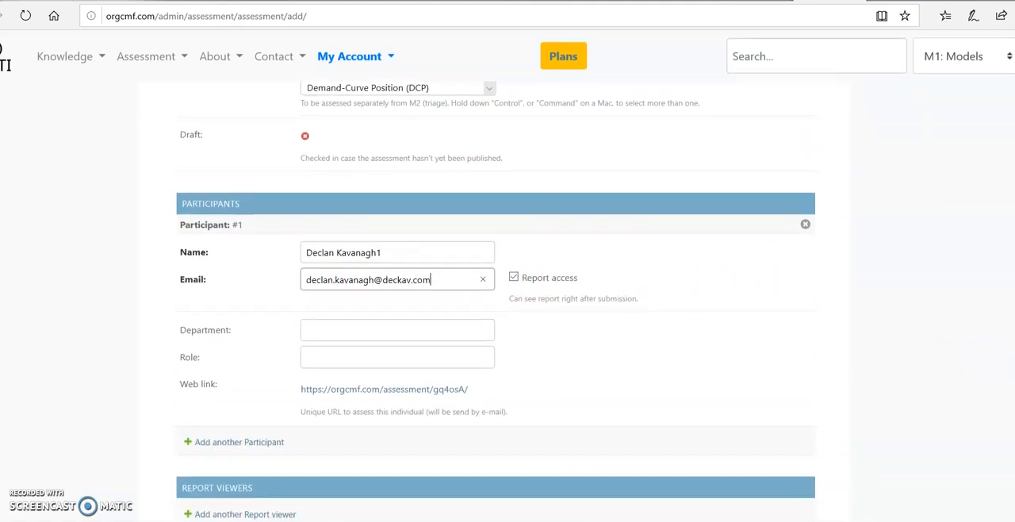
left_click(262, 442)
left_click(320, 465)
left_click(341, 487)
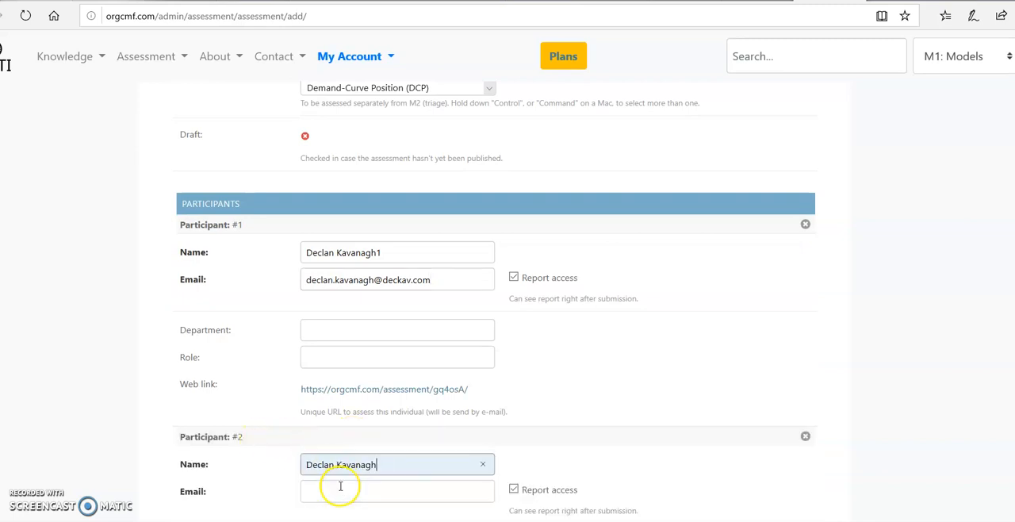
type("2")
left_click(341, 489)
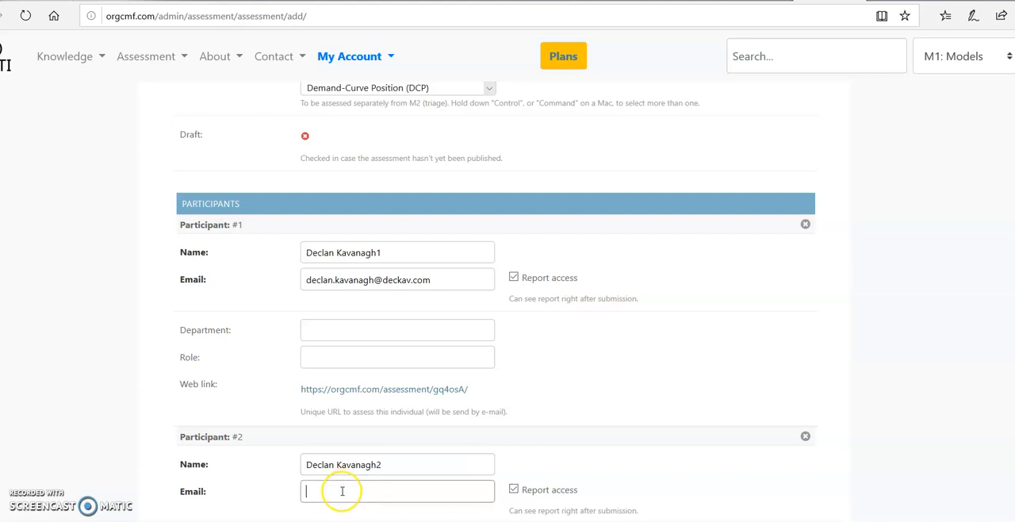
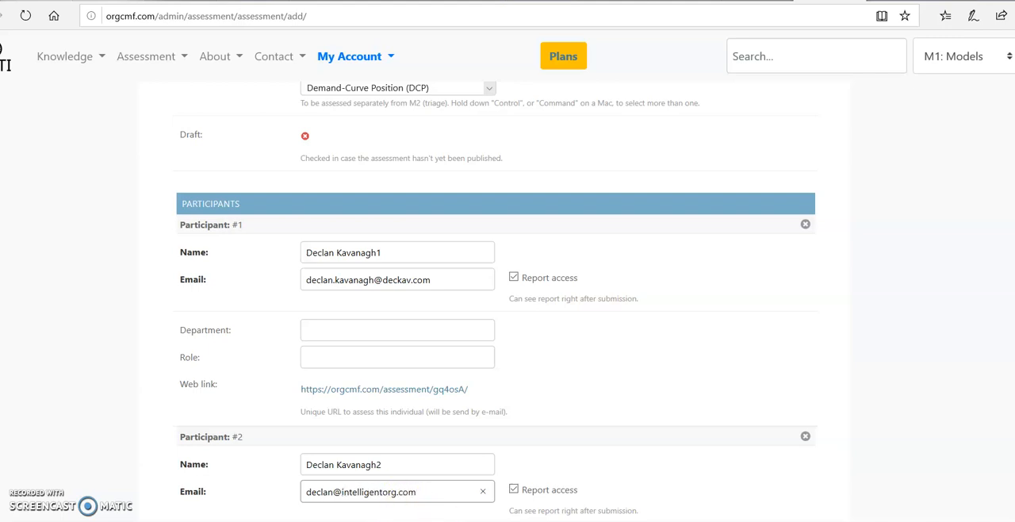
left_click(515, 491)
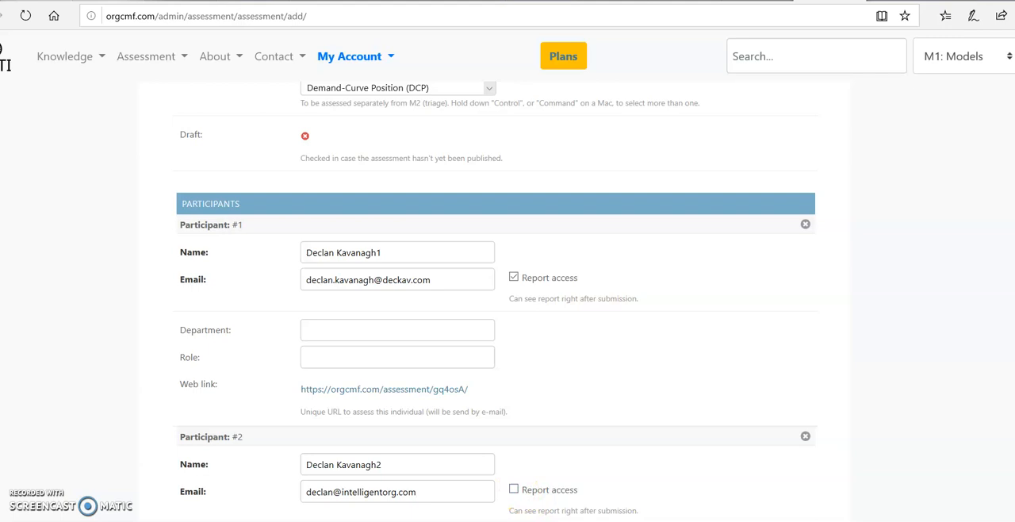
- Add a report viewer with a name ending in 3 and an e-mail address, and save the assessment while keeping it open for editing
scroll(997, 430, "down", 2)
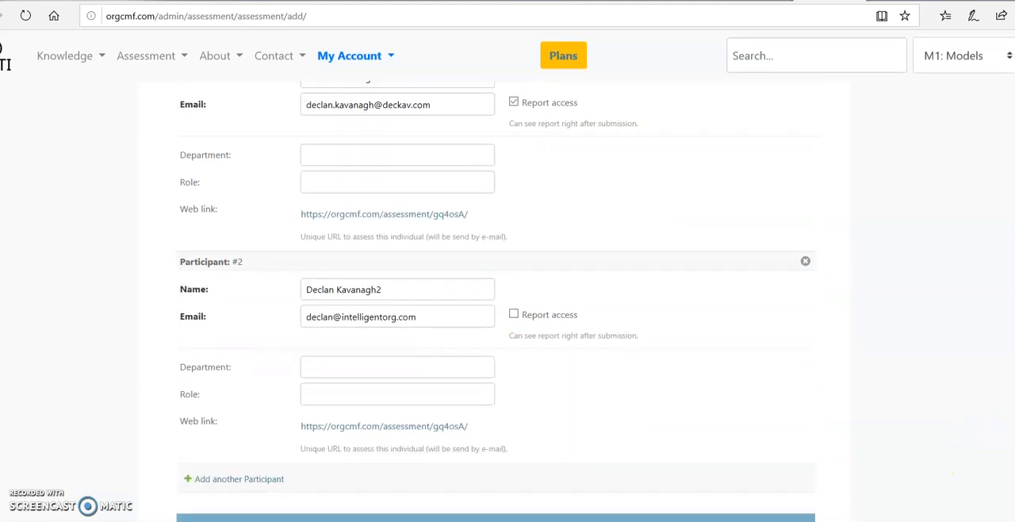
scroll(495, 302, "down", 2)
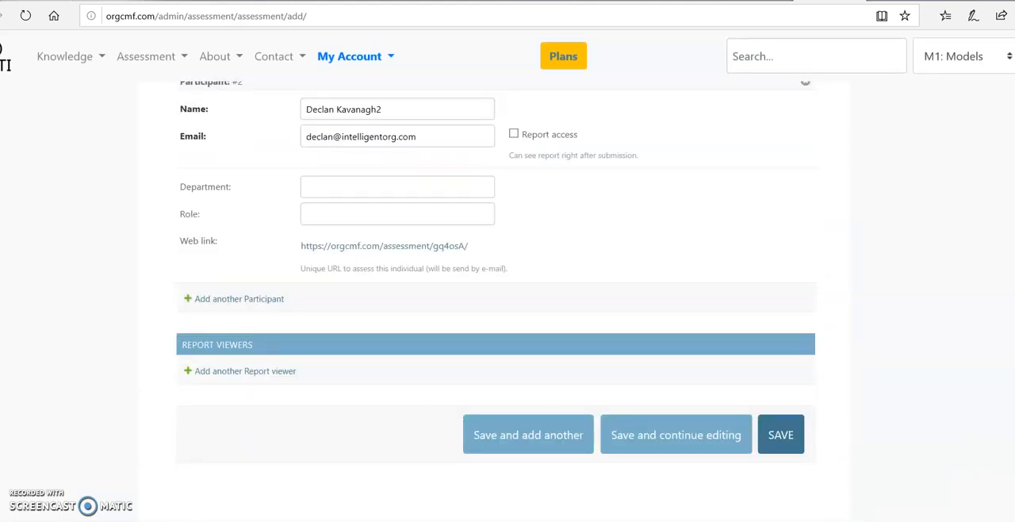
left_click(262, 372)
left_click(324, 395)
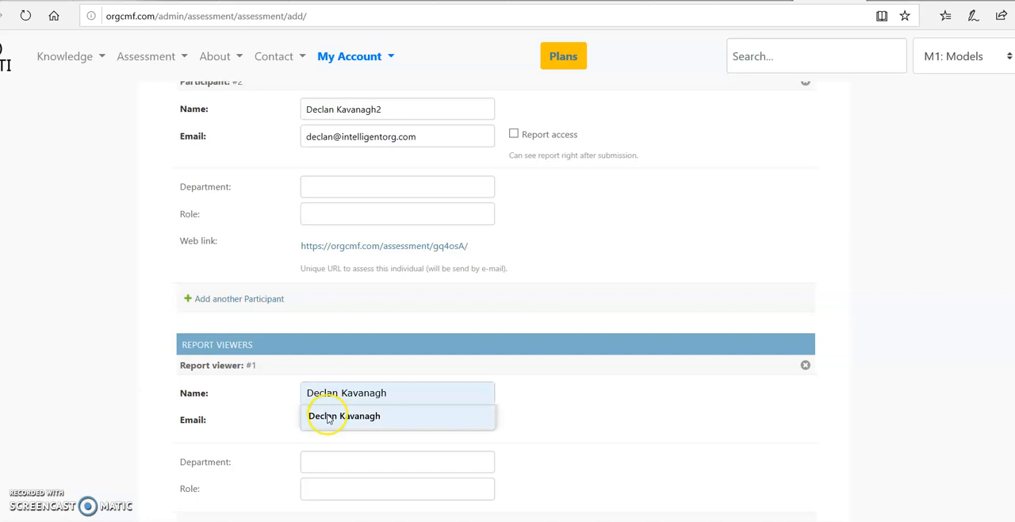
left_click(329, 418)
type("3")
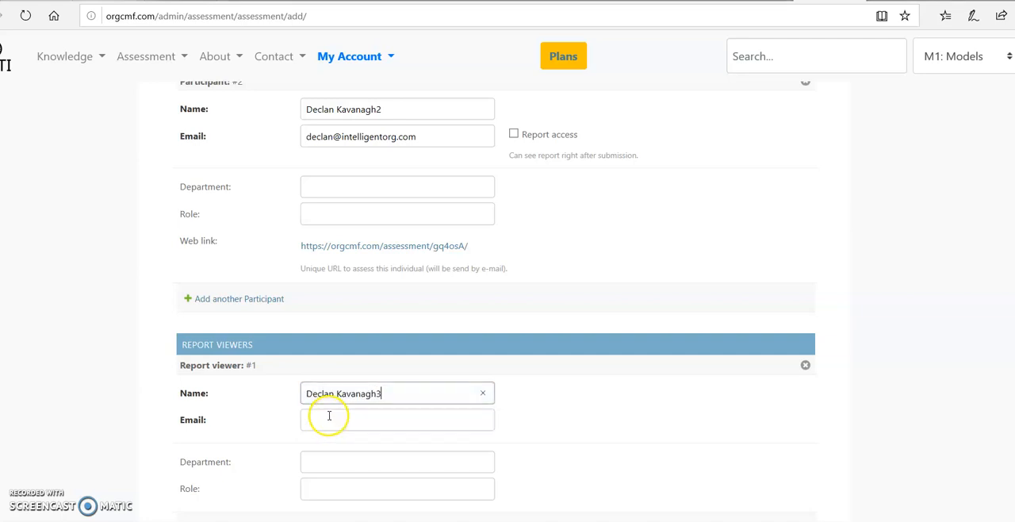
left_click(344, 423)
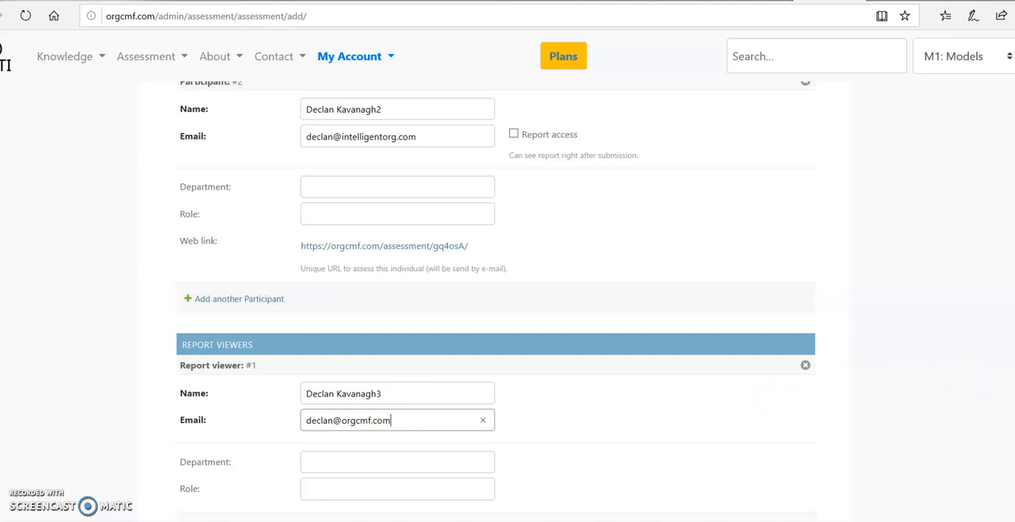
scroll(496, 302, "down", 3)
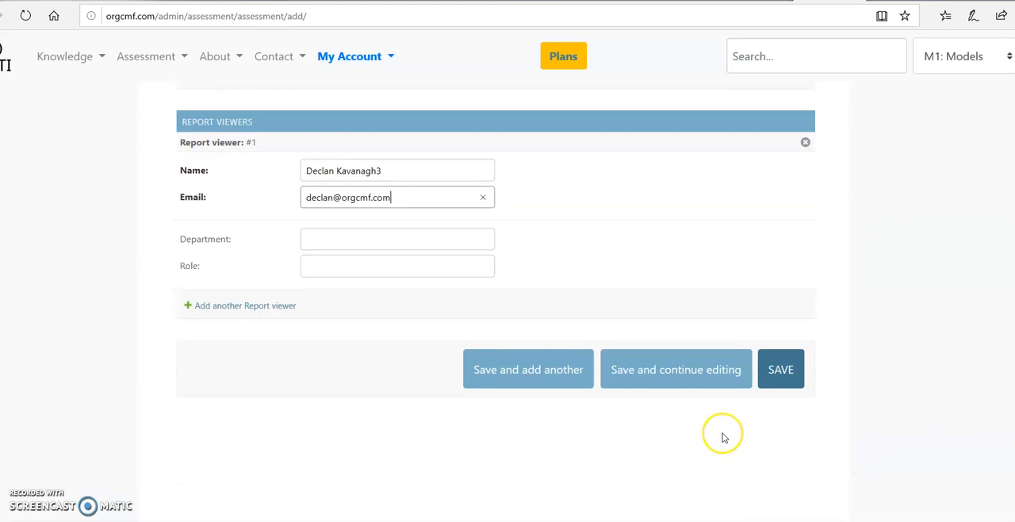
left_click(689, 373)
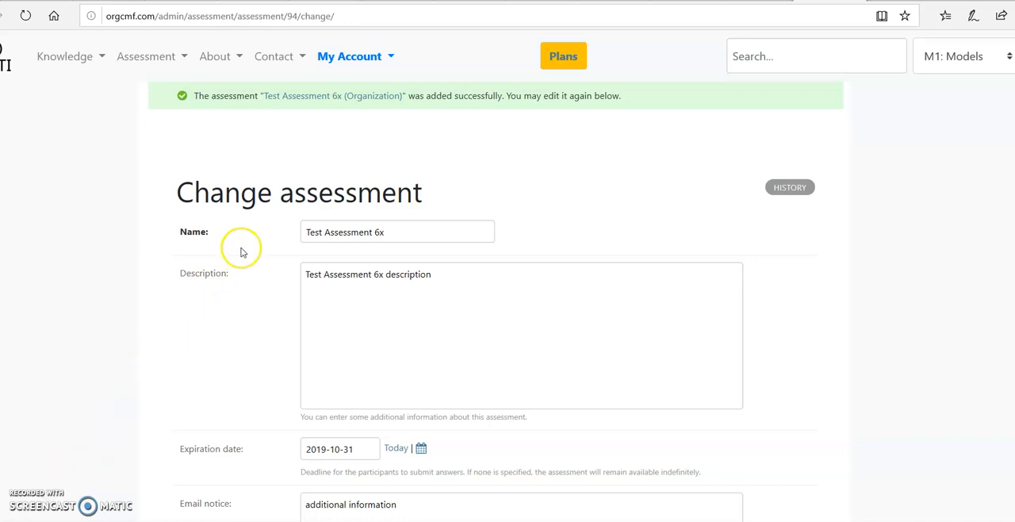
- Return to the account's plans and open the assessments list from the Unlimited Configurable plan's assessment administration
left_click(358, 62)
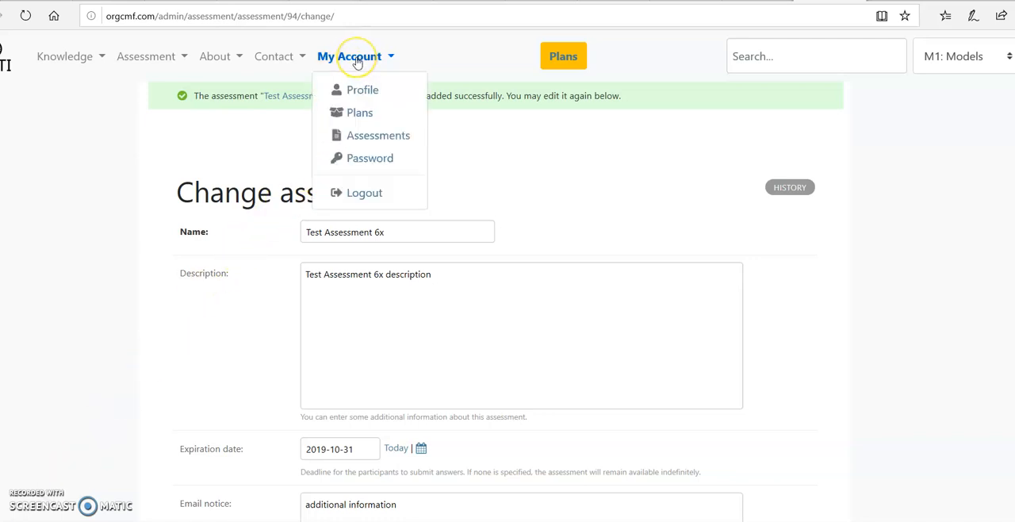
left_click(357, 112)
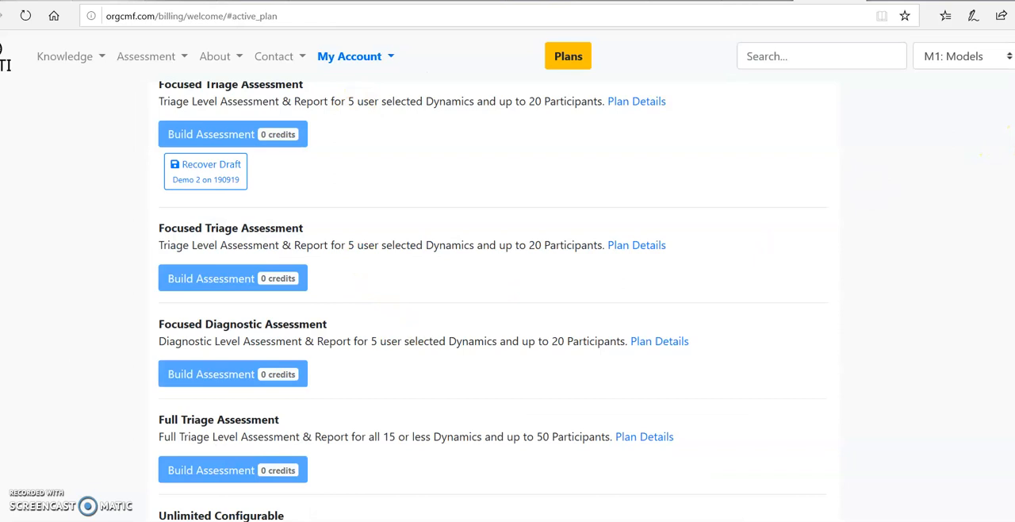
scroll(492, 302, "down", 2)
left_click(262, 427)
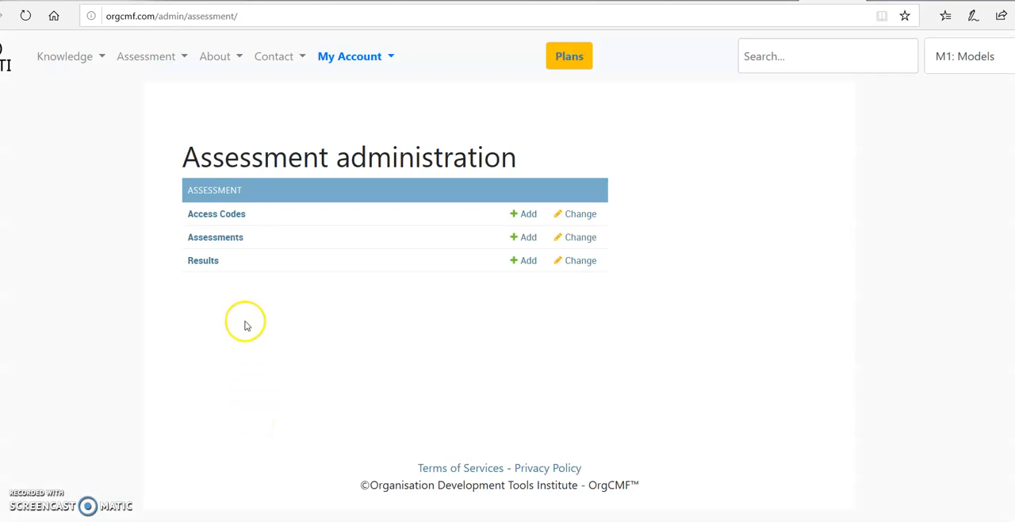
left_click(230, 241)
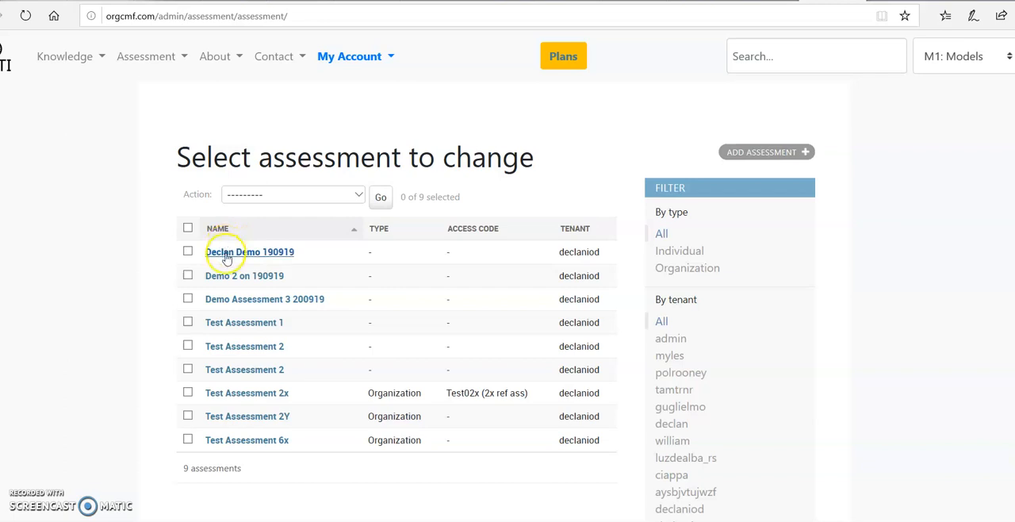
- Email the participants of Test Assessment 6x from the assessments list
left_click(188, 441)
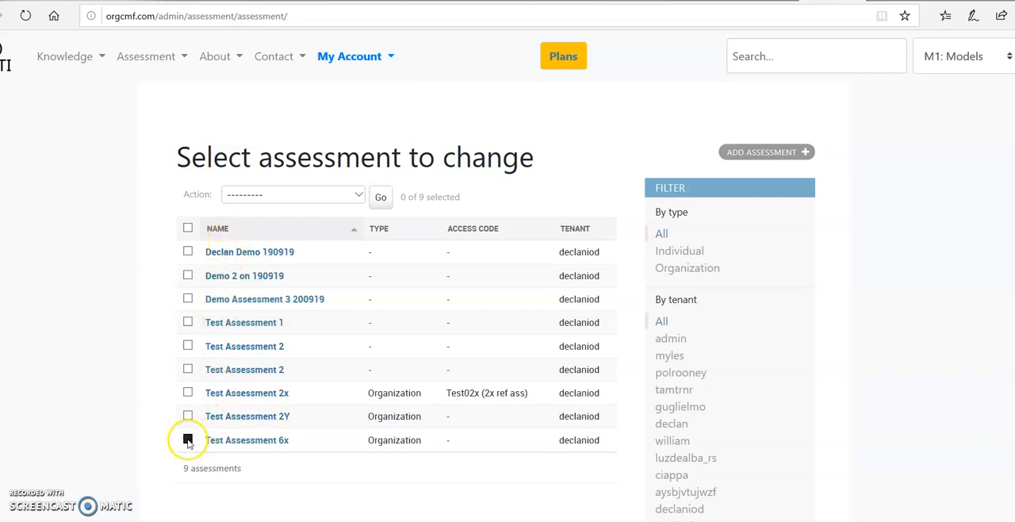
left_click(356, 196)
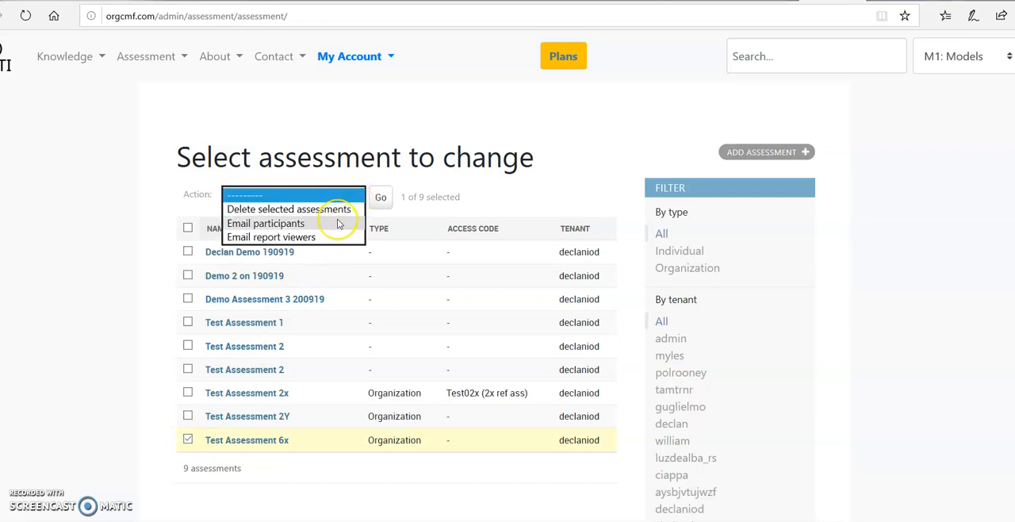
left_click(338, 222)
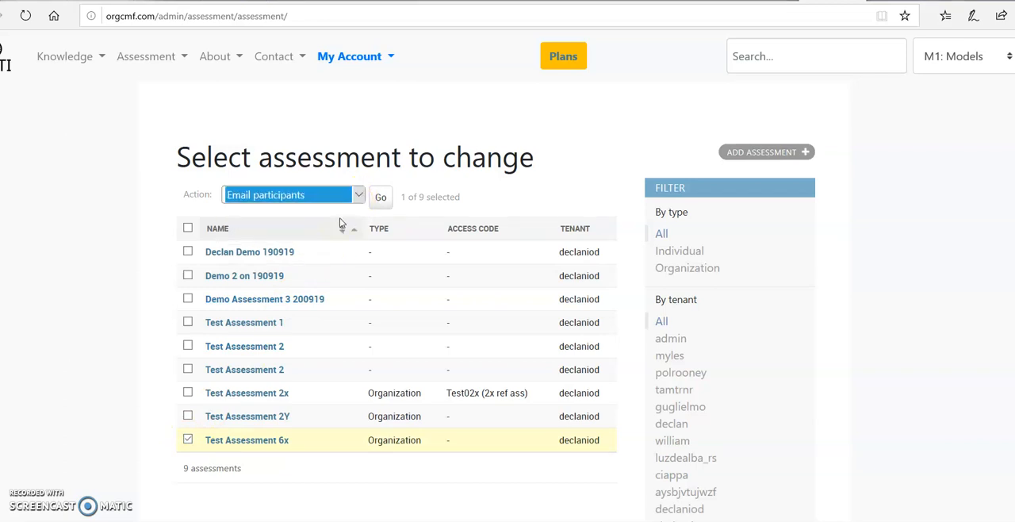
left_click(380, 198)
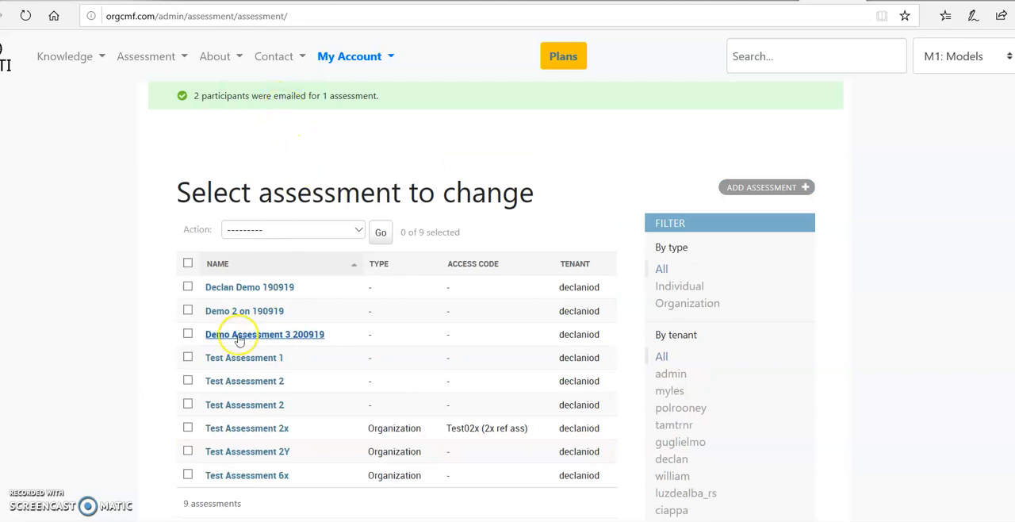
- Email the report viewers of Test Assessment 6x from the assessments list
left_click(188, 474)
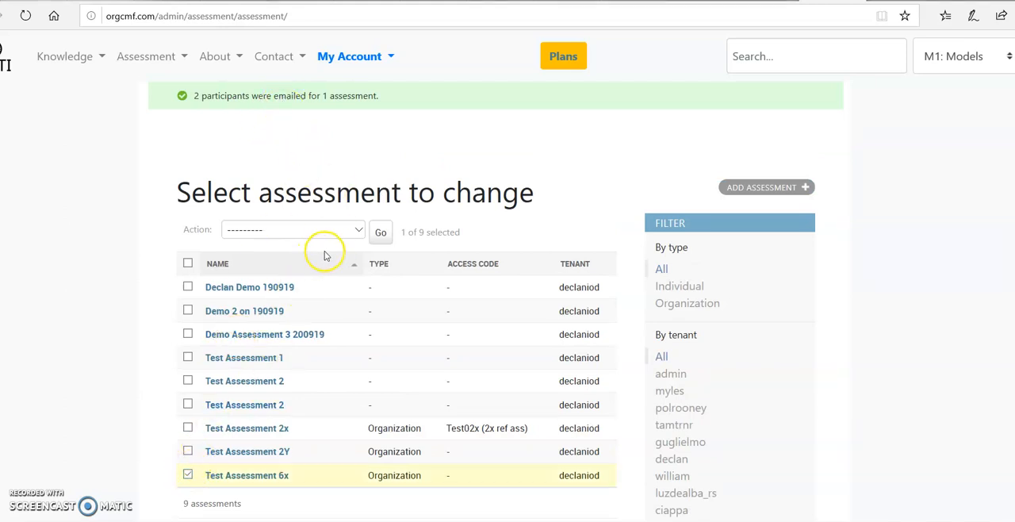
left_click(357, 230)
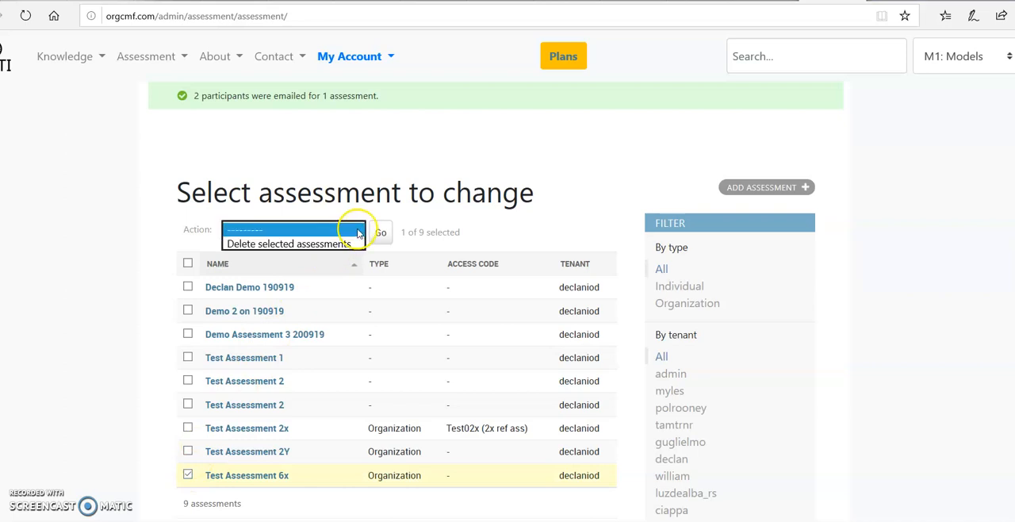
left_click(323, 274)
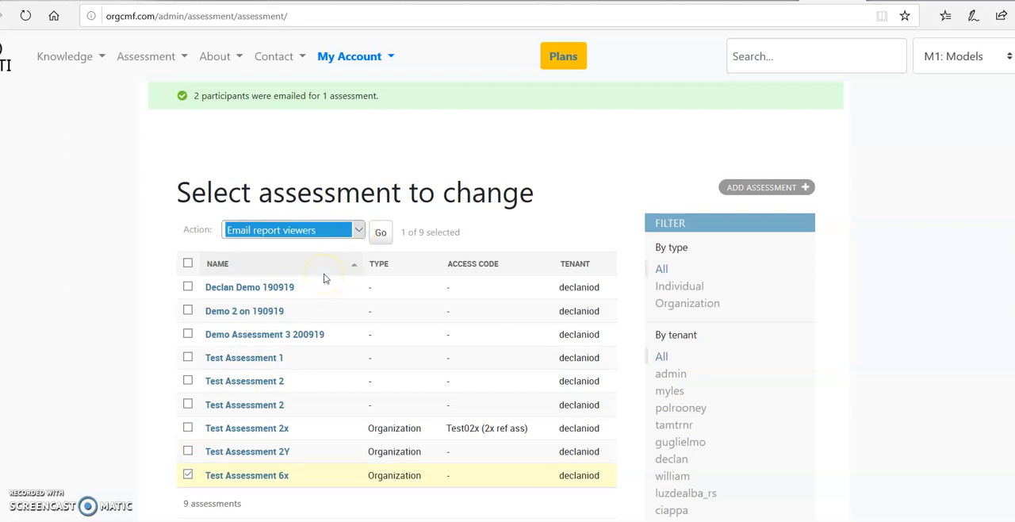
left_click(381, 234)
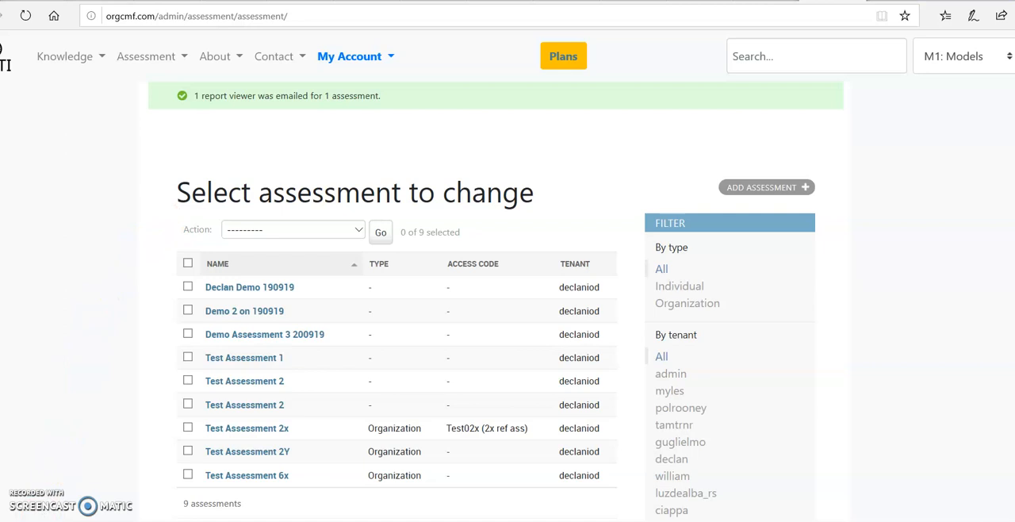
- Switch to Outlook, send and receive all mail, and open the OrgCMF "Take Assessment invitation" message in the first participant's inbox
mouse_move(393, 521)
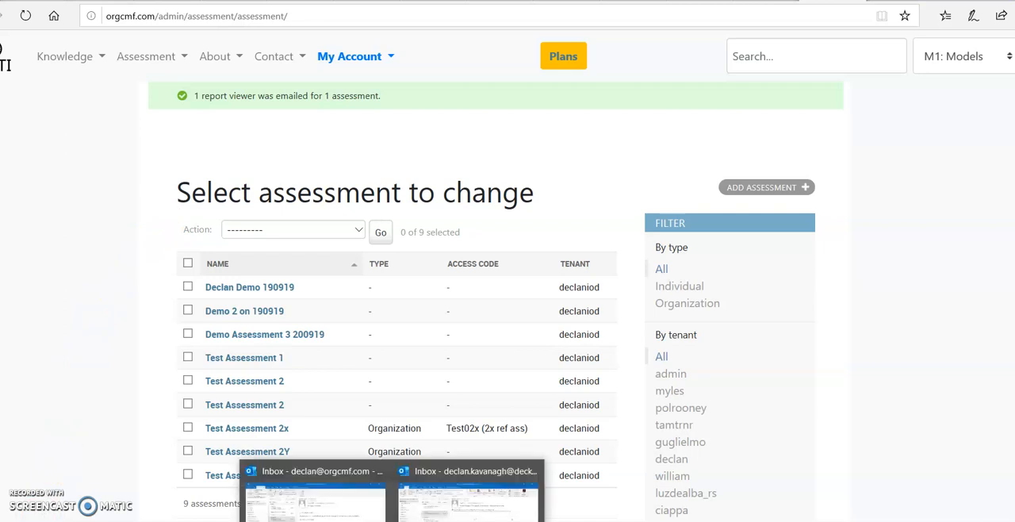
left_click(317, 504)
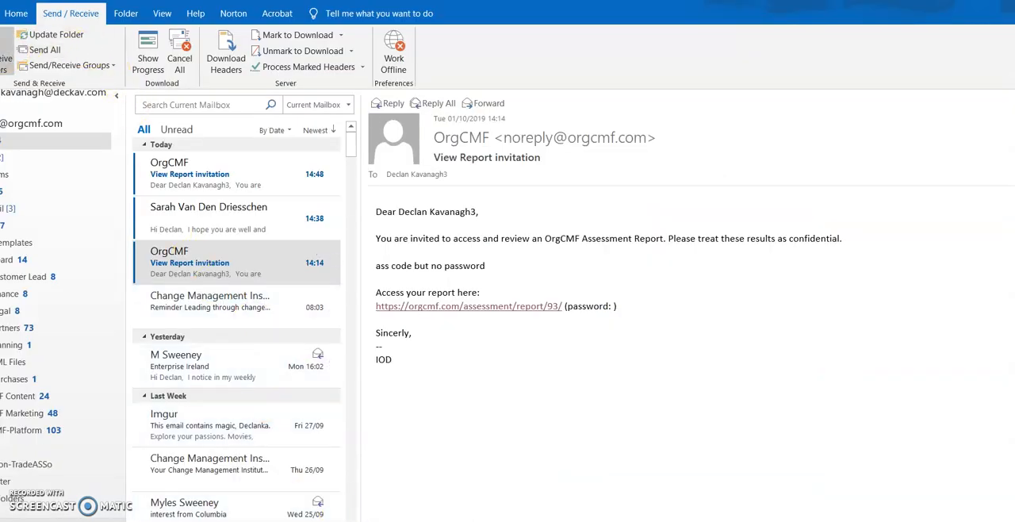
left_click(6, 49)
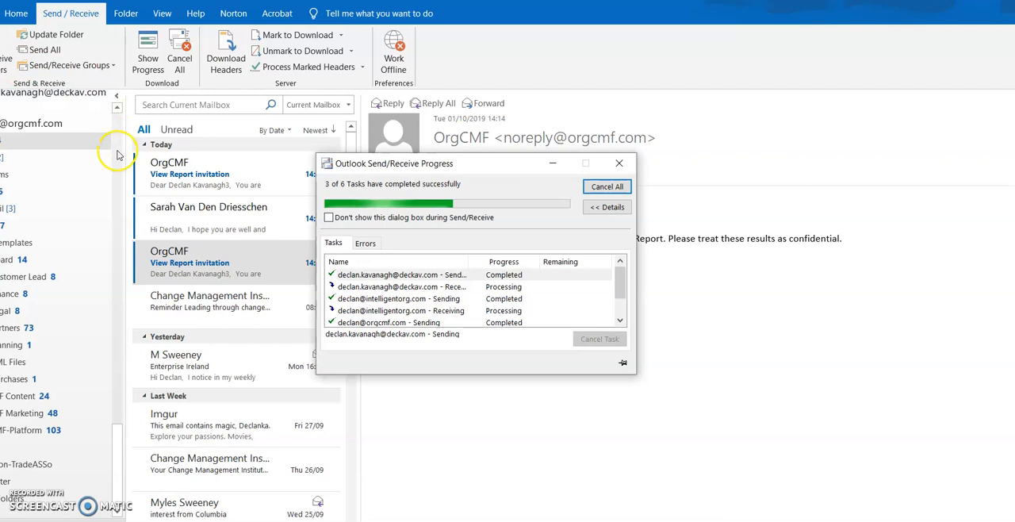
left_click_drag(119, 437, 95, 83)
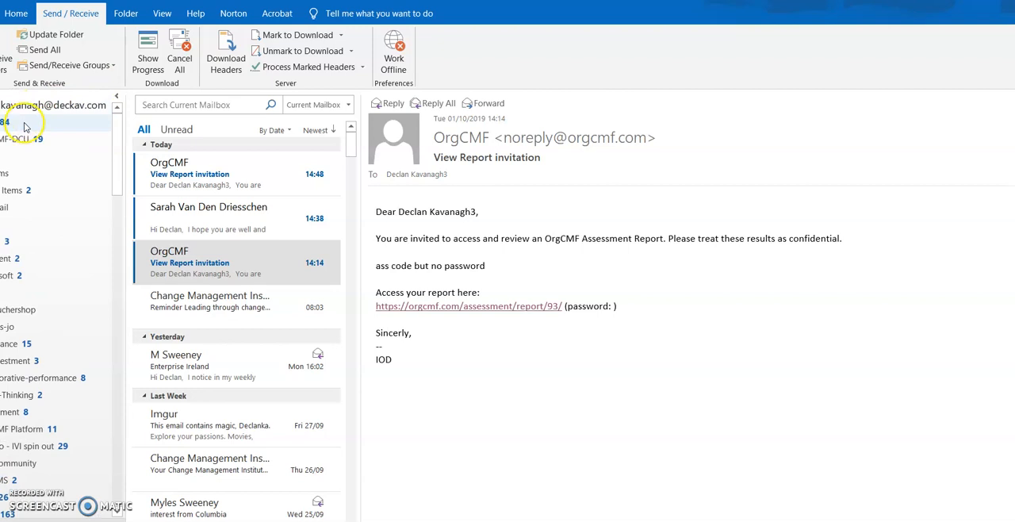
left_click(25, 125)
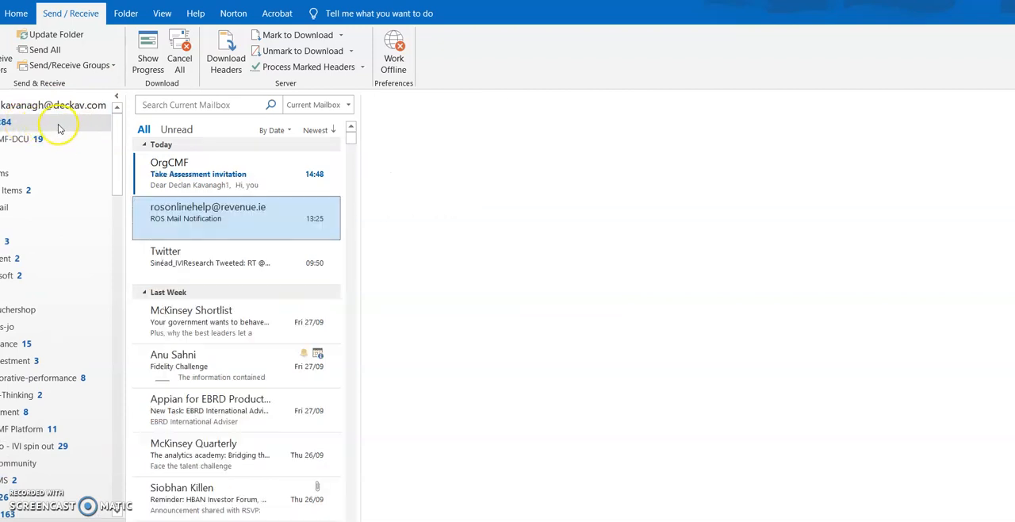
left_click(191, 178)
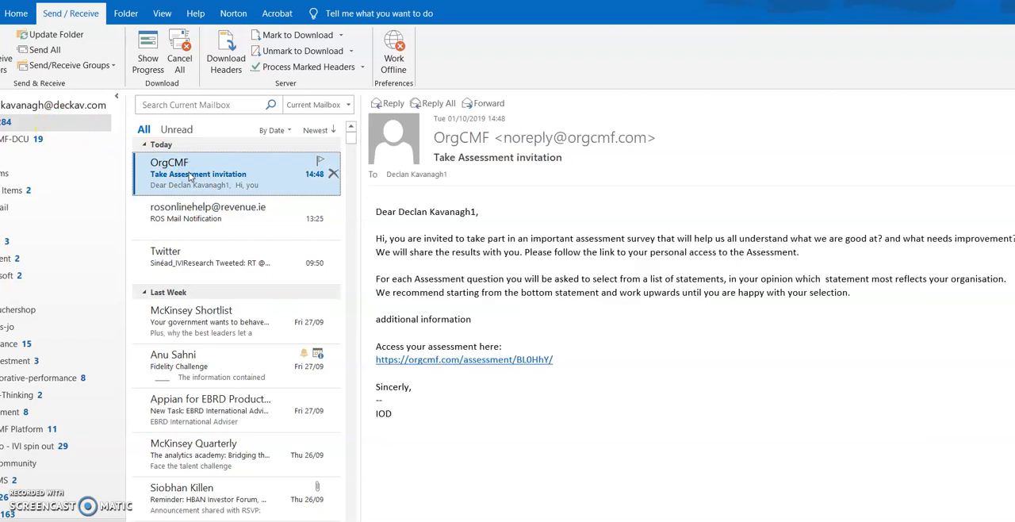
- Follow the invitation's assessment link, review the Test Assessment 6x overview in the browser, and start taking the assessment
left_click(483, 363)
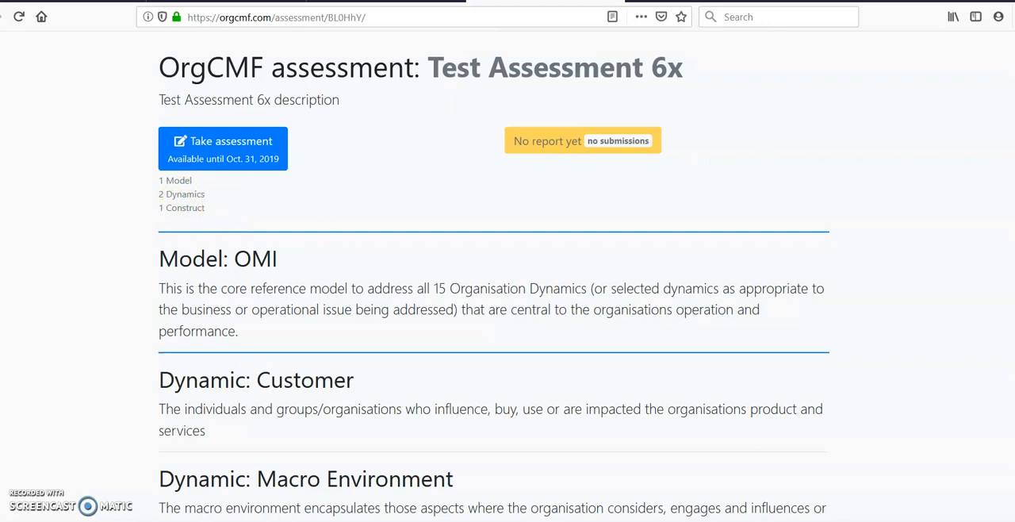
scroll(493, 276, "down", 5)
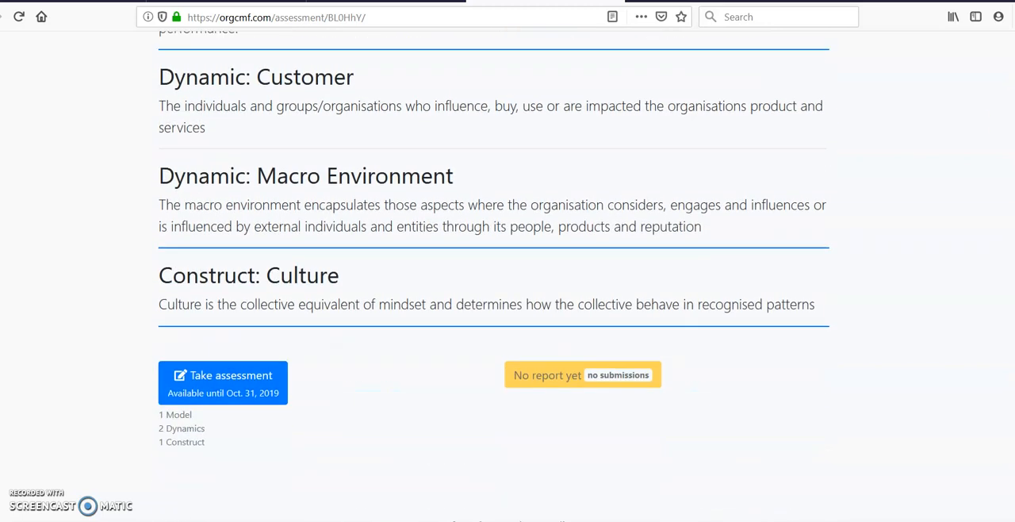
scroll(493, 276, "up", 5)
left_click(229, 153)
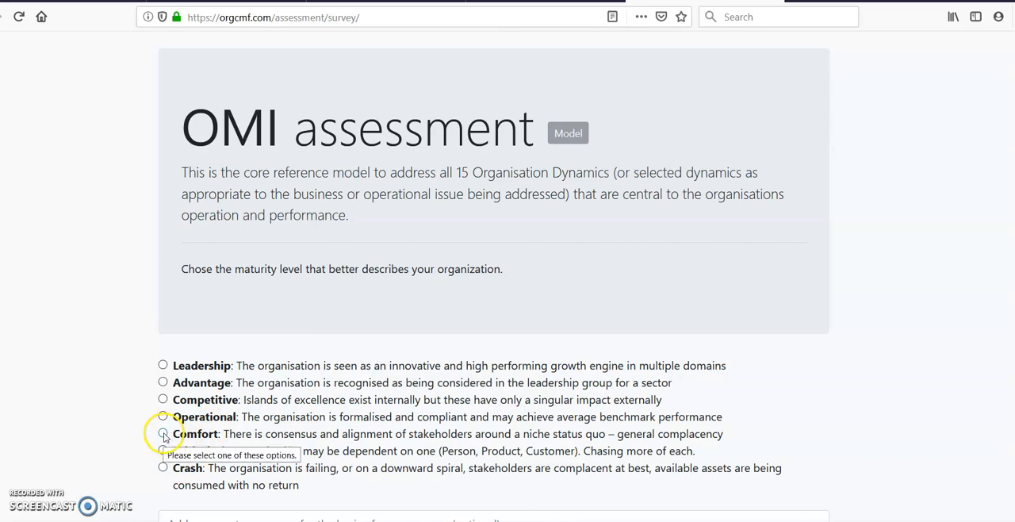
- Rate the OMI model as Comfort and add the comment "test text"
left_click(164, 435)
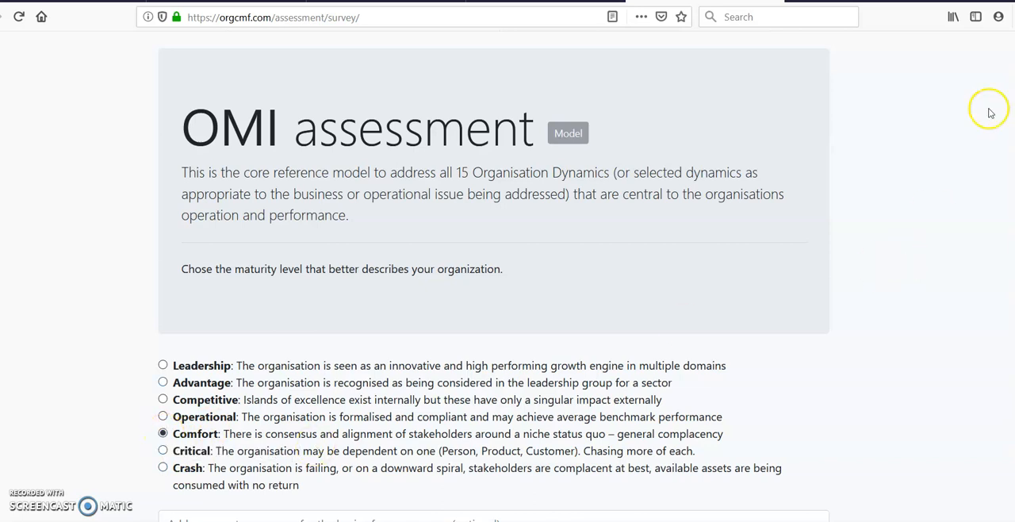
scroll(684, 204, "down", 5)
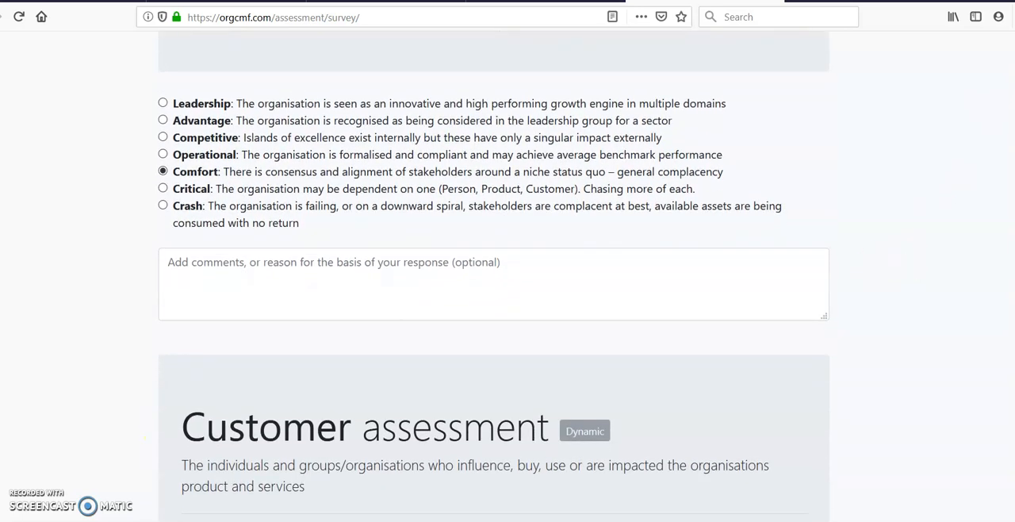
left_click(656, 259)
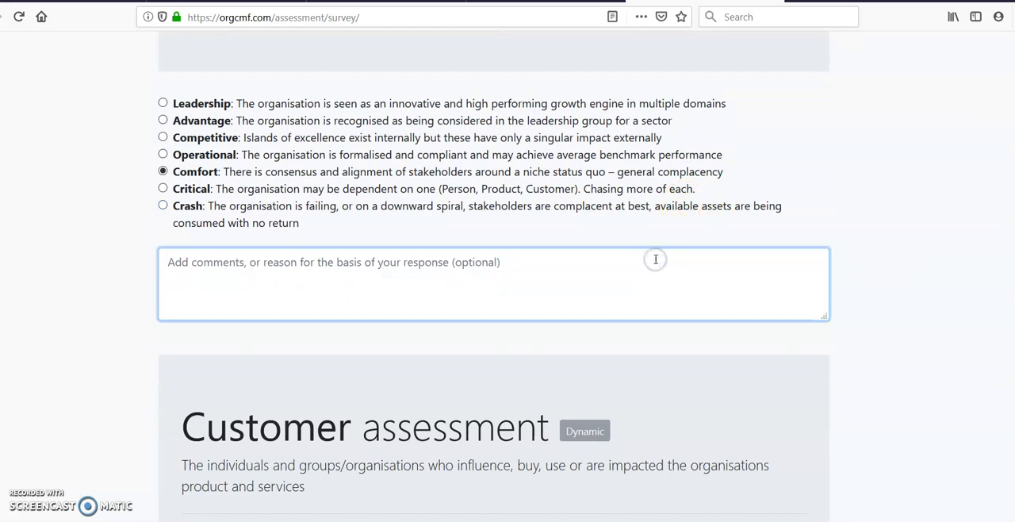
type("test text")
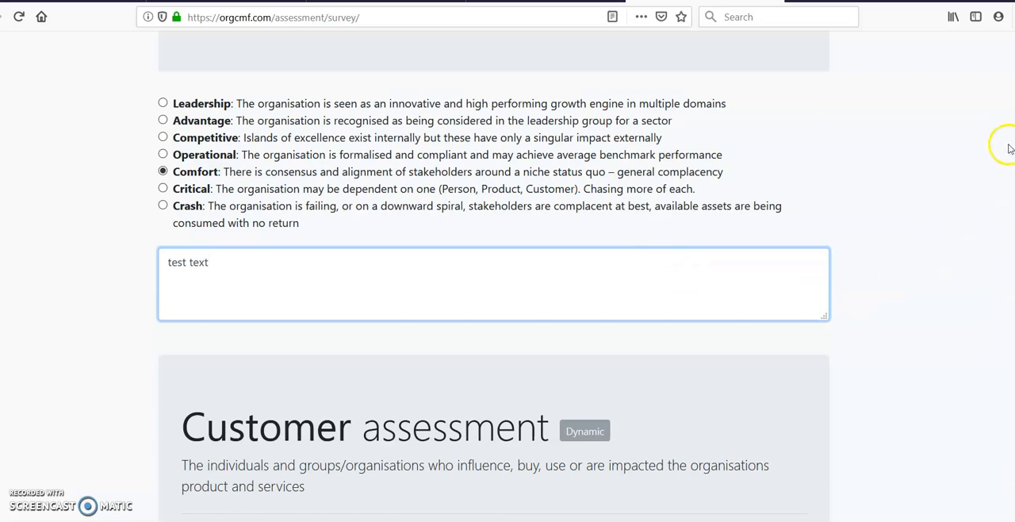
- Rate the Customer dynamic as Operational
scroll(493, 278, "down", 5)
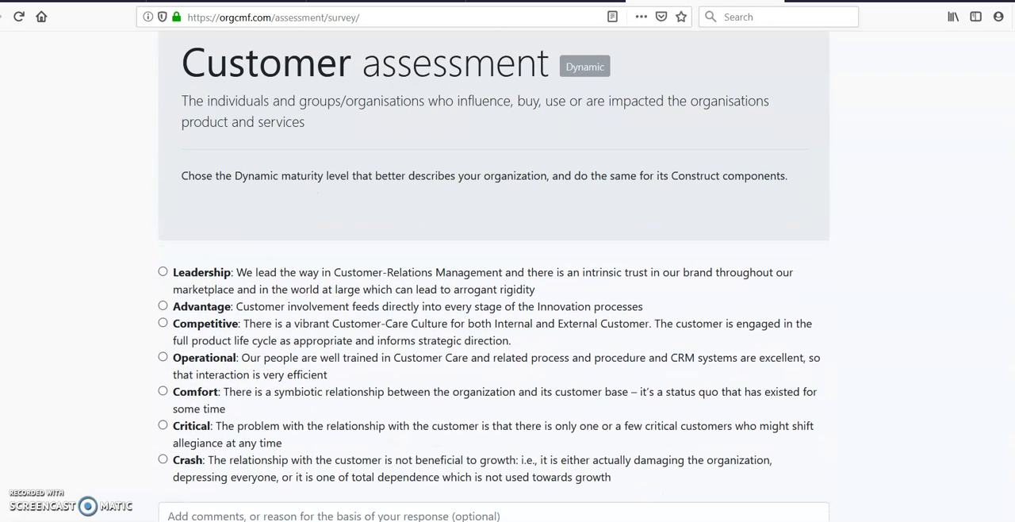
scroll(493, 278, "down", 1)
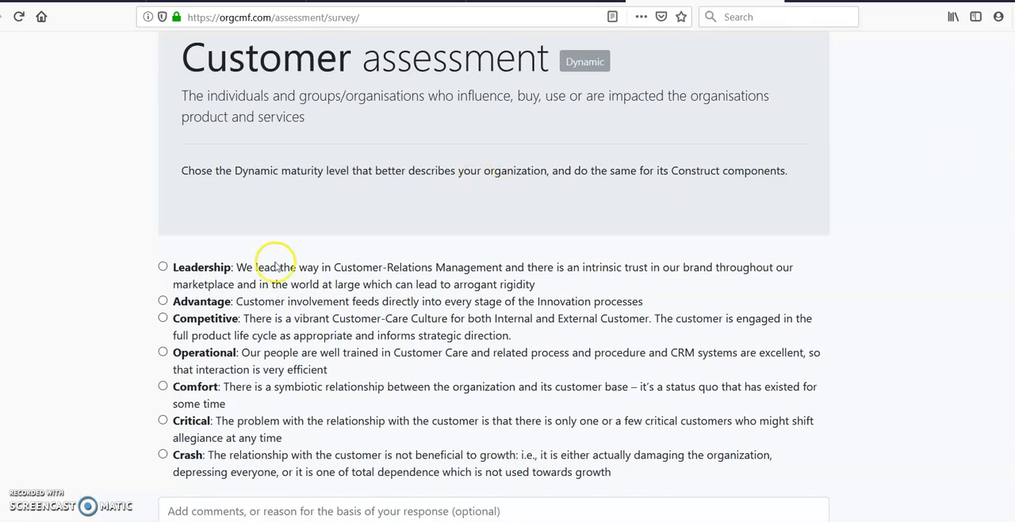
left_click(161, 353)
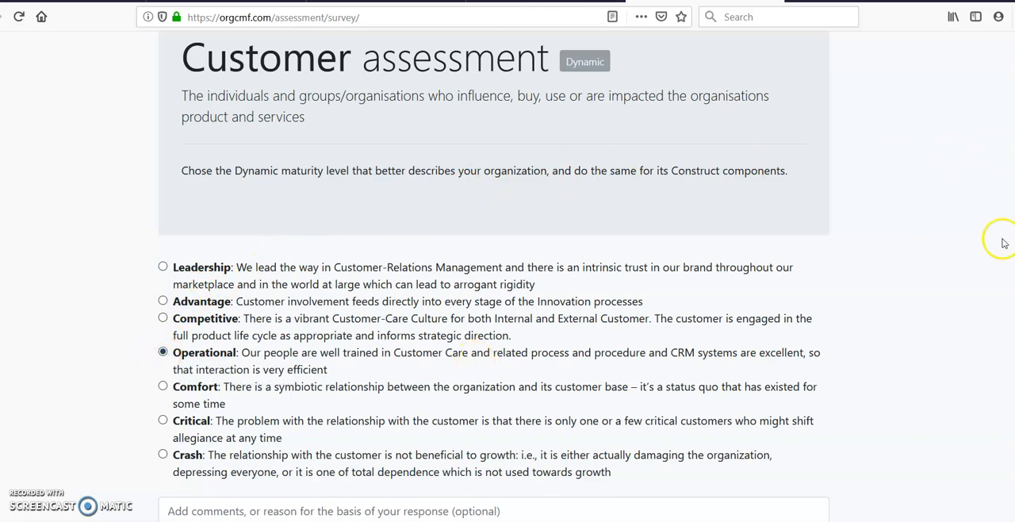
- Rate the Macro Environment dynamic as Operational, leaving the Customer comment blank
scroll(494, 274, "down", 5)
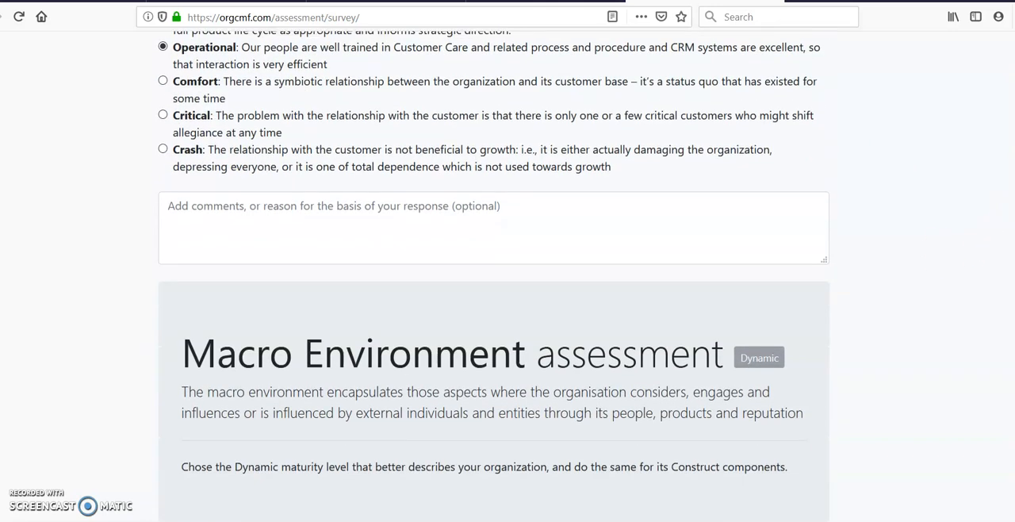
scroll(494, 277, "down", 1)
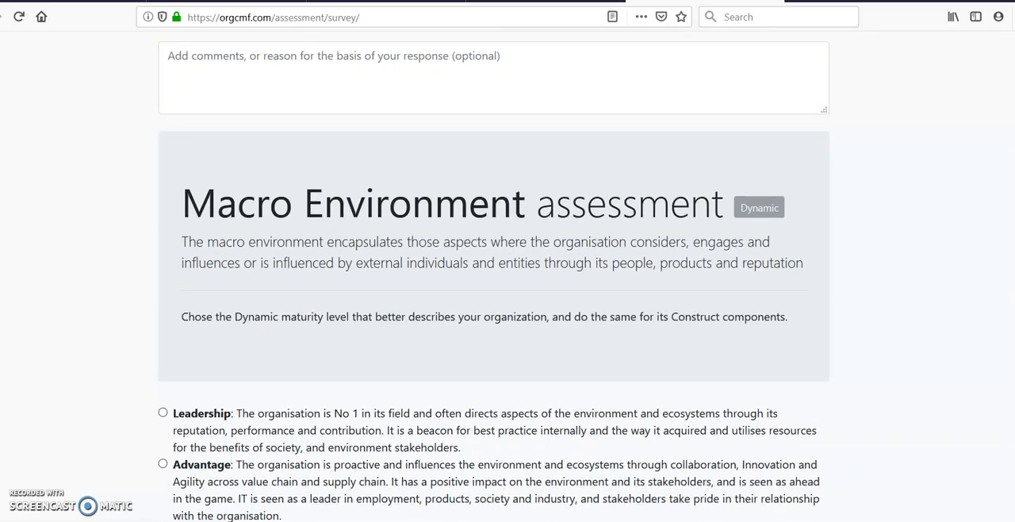
scroll(494, 275, "up", 6)
scroll(493, 274, "down", 3)
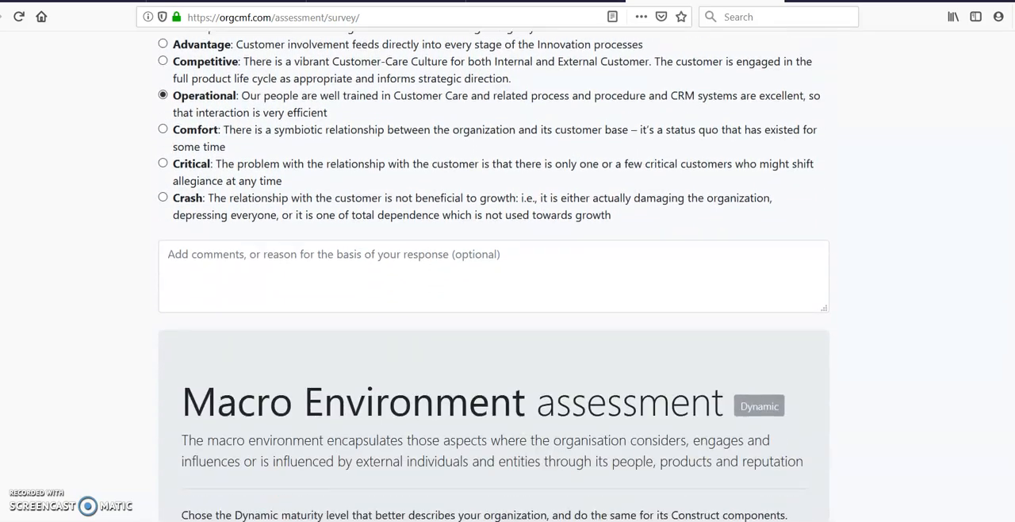
scroll(493, 275, "down", 4)
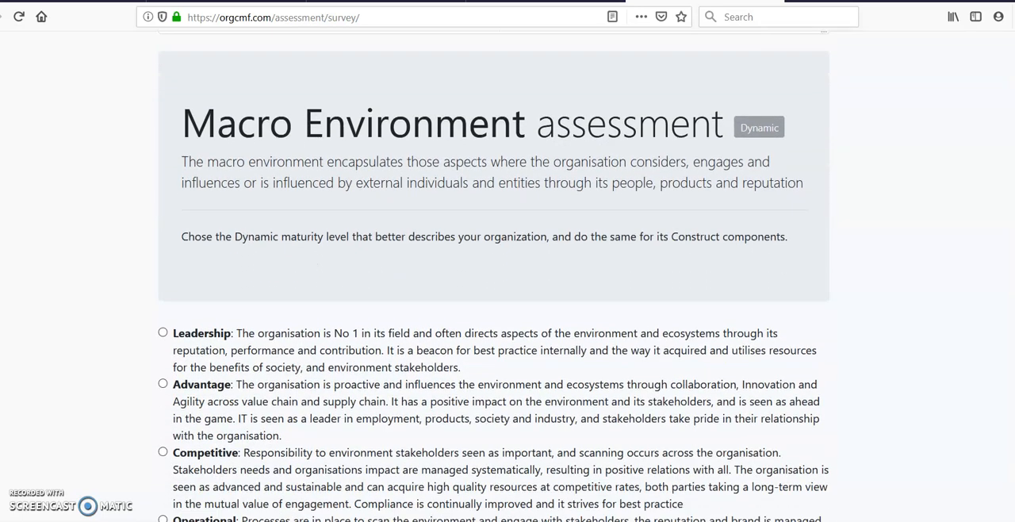
scroll(494, 274, "down", 1)
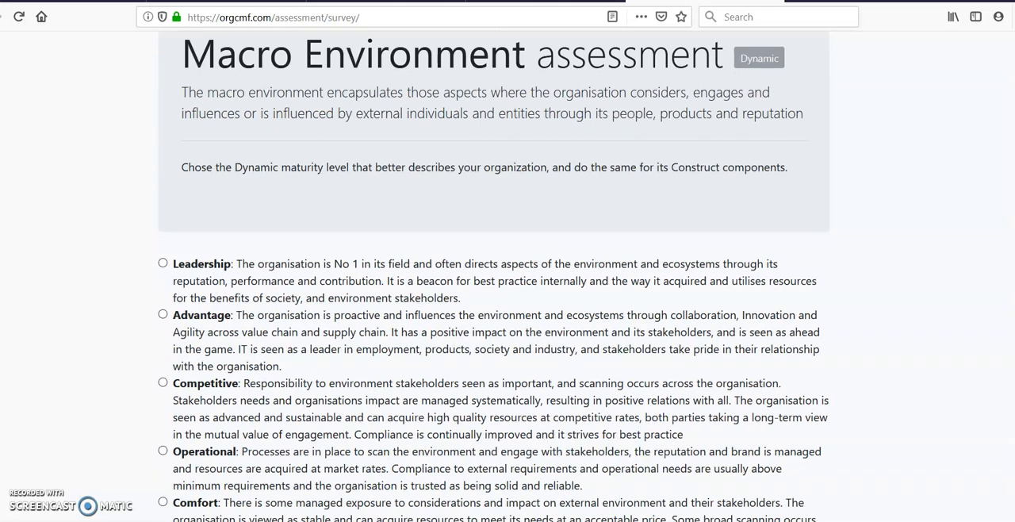
scroll(493, 274, "down", 1)
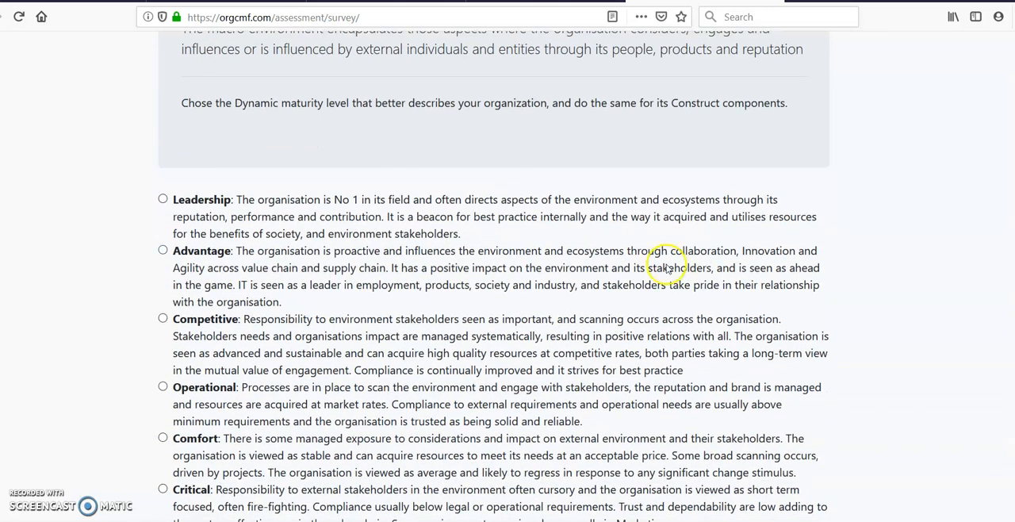
left_click(164, 389)
- Rate the Employer Status construct as Comfort and add the comment "test comments"
scroll(494, 276, "down", 7)
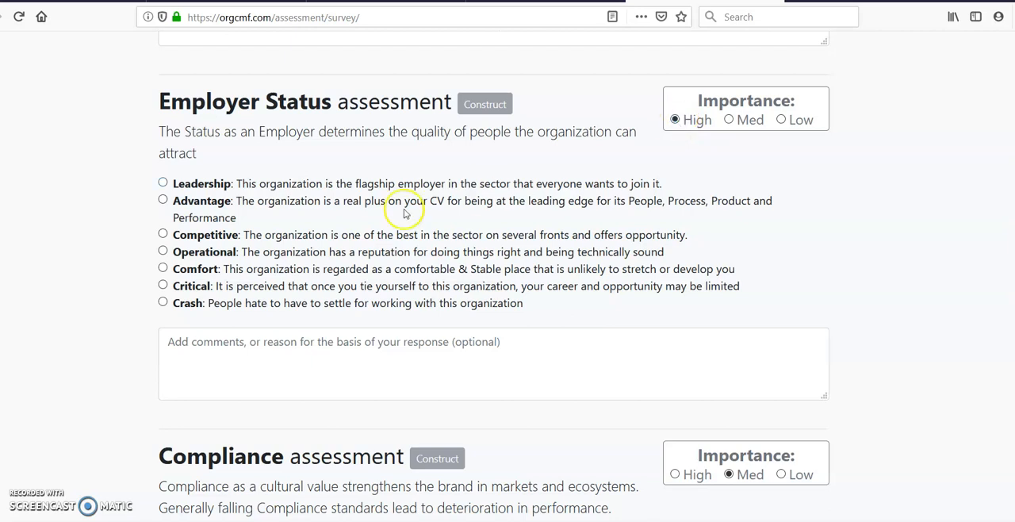
left_click(163, 268)
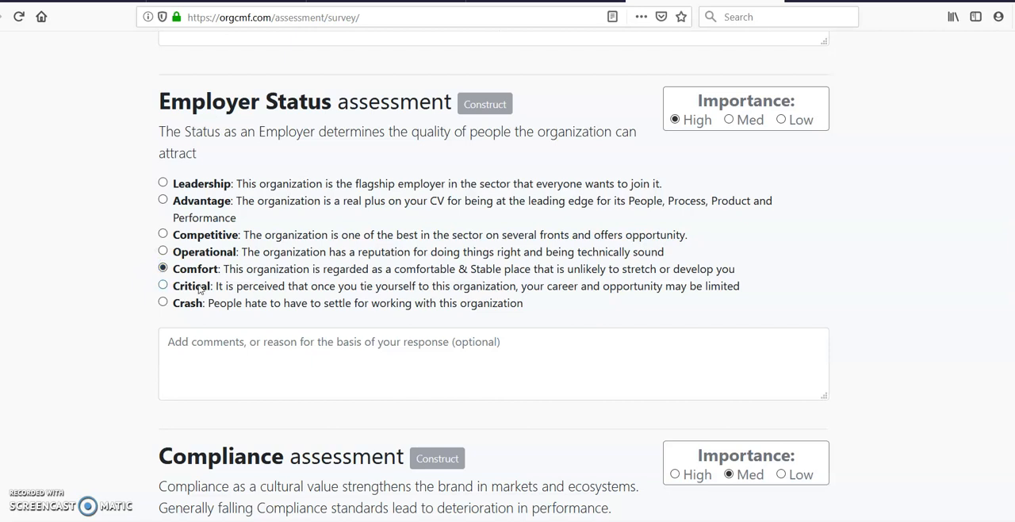
left_click(290, 342)
type("te")
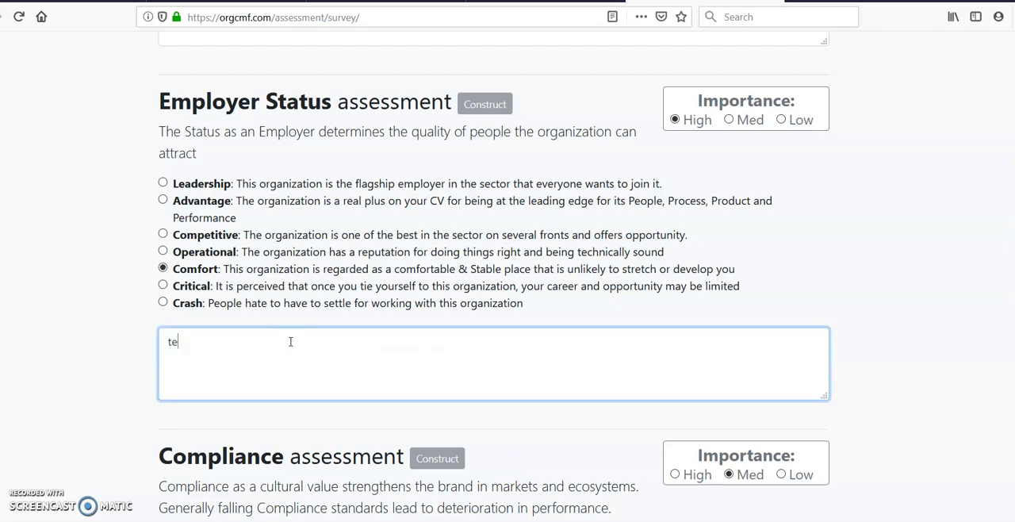
type("st comments")
- Rate the Compliance construct as Comfort
scroll(495, 275, "down", 4)
scroll(611, 248, "down", 1)
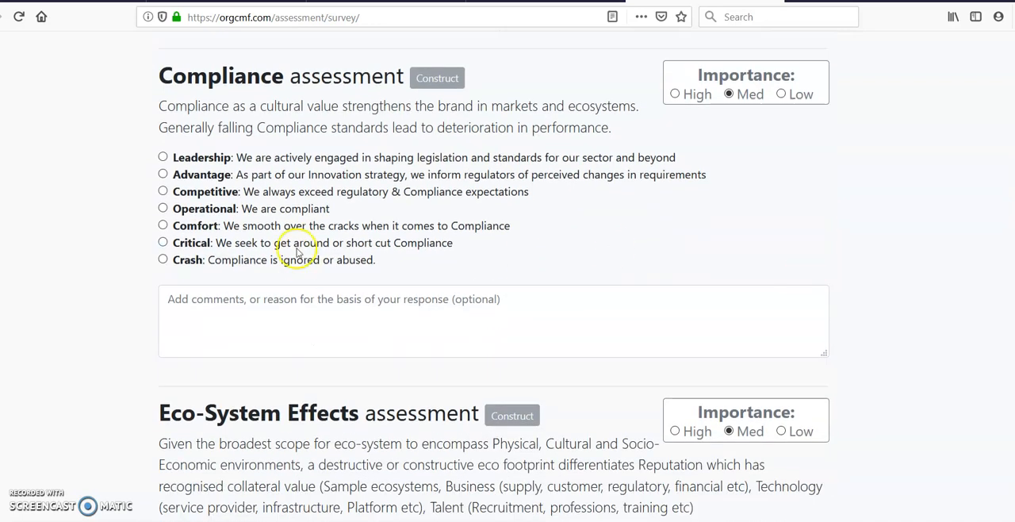
left_click(163, 225)
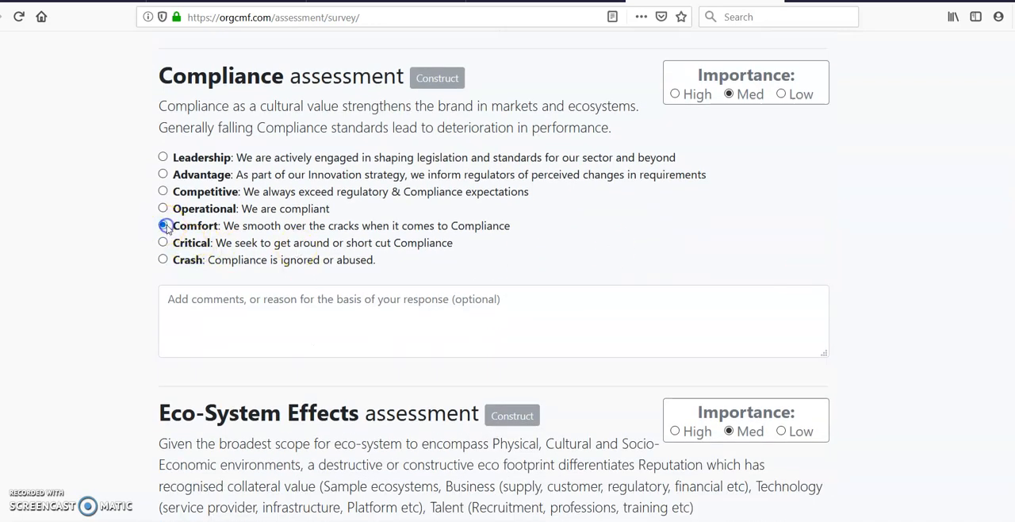
- Set the Eco-System Effects construct's importance to Low and rate it as Operational
scroll(902, 241, "down", 4)
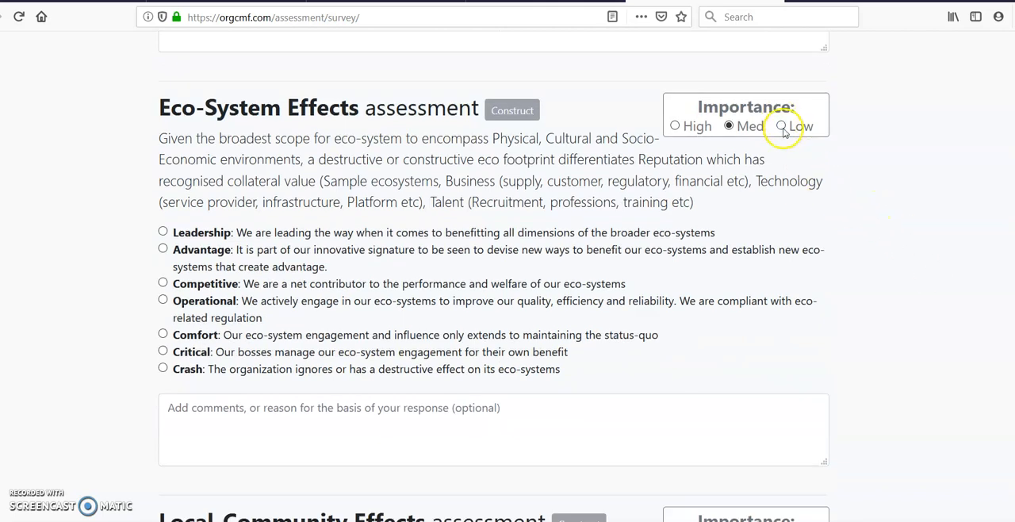
left_click(782, 127)
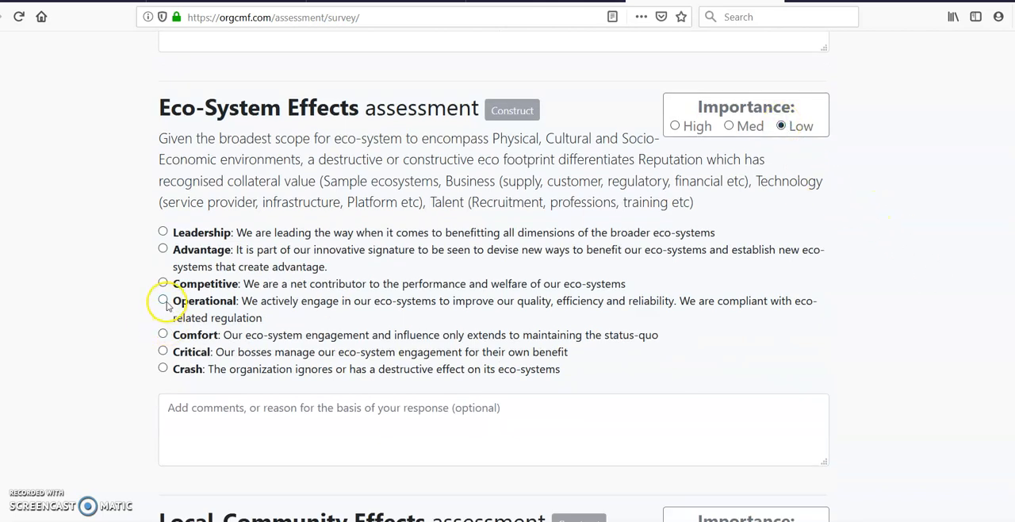
left_click(164, 301)
- Rate Local-Community Effects as Advantage, and both Recruitment Pool and Environmental Scanning as Operational
scroll(646, 245, "down", 6)
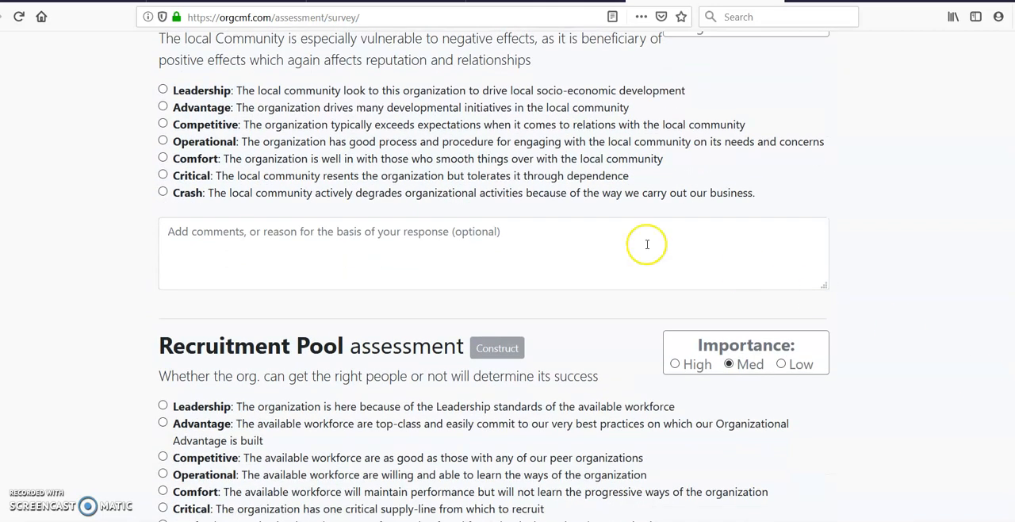
left_click(163, 107)
scroll(991, 400, "down", 3)
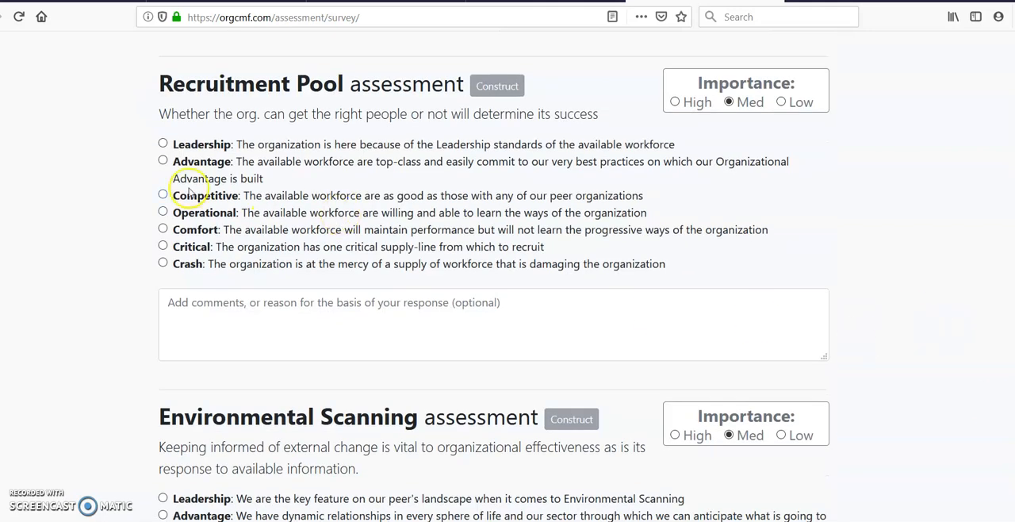
left_click(161, 212)
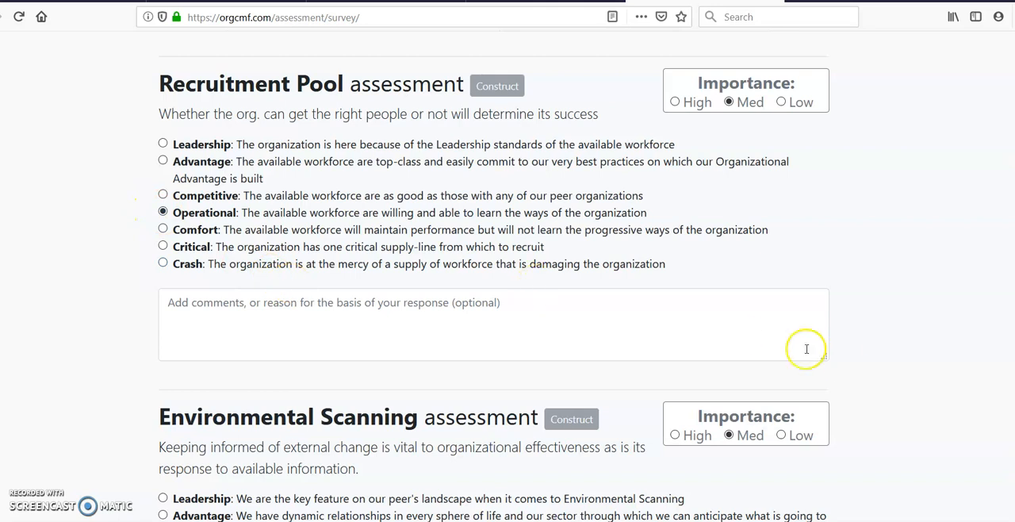
scroll(608, 297, "down", 4)
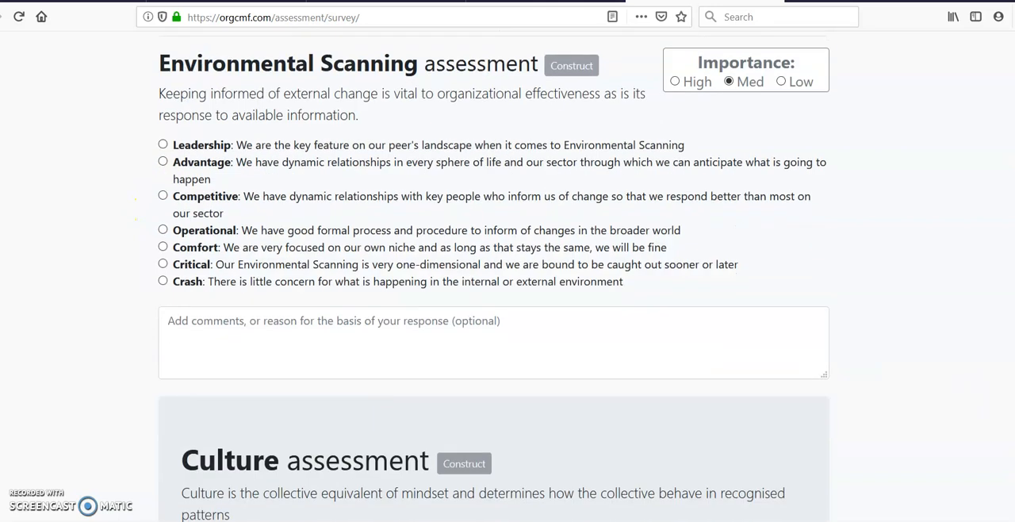
left_click(163, 230)
- Rate the Culture construct as Operational and submit the survey
scroll(493, 276, "down", 3)
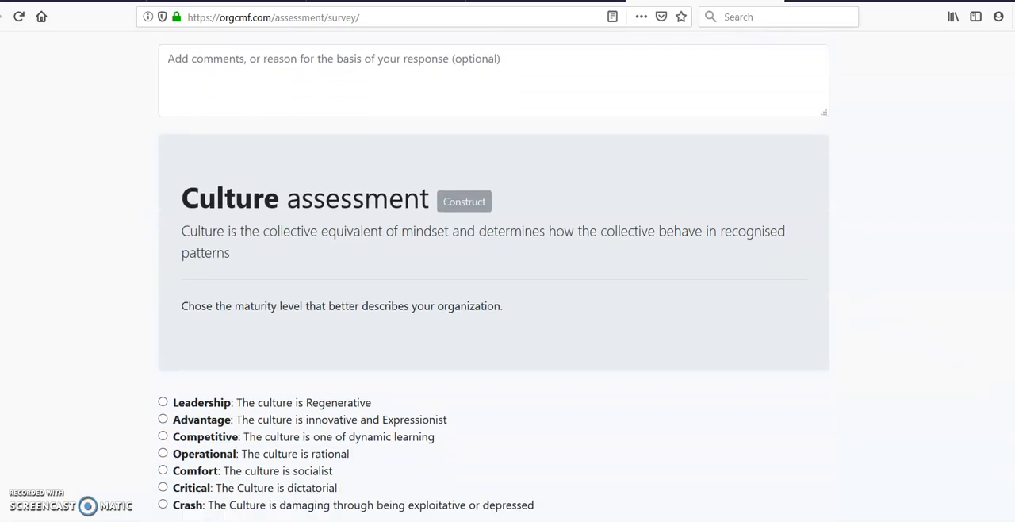
scroll(494, 276, "down", 1)
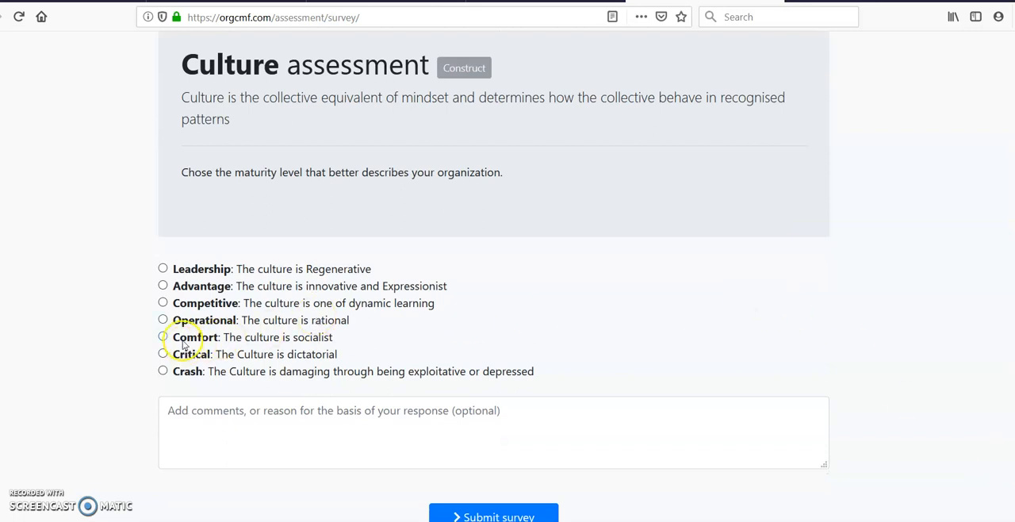
left_click(162, 320)
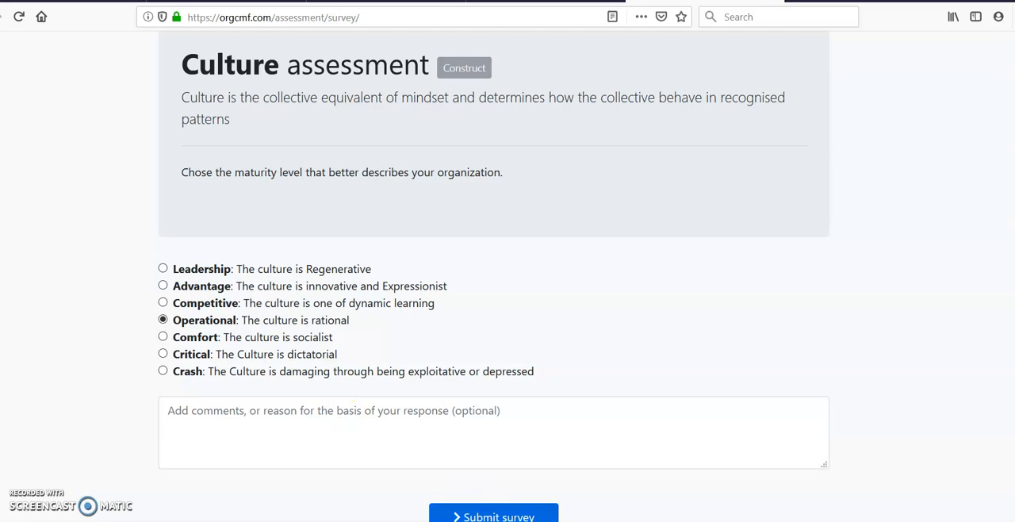
left_click(493, 514)
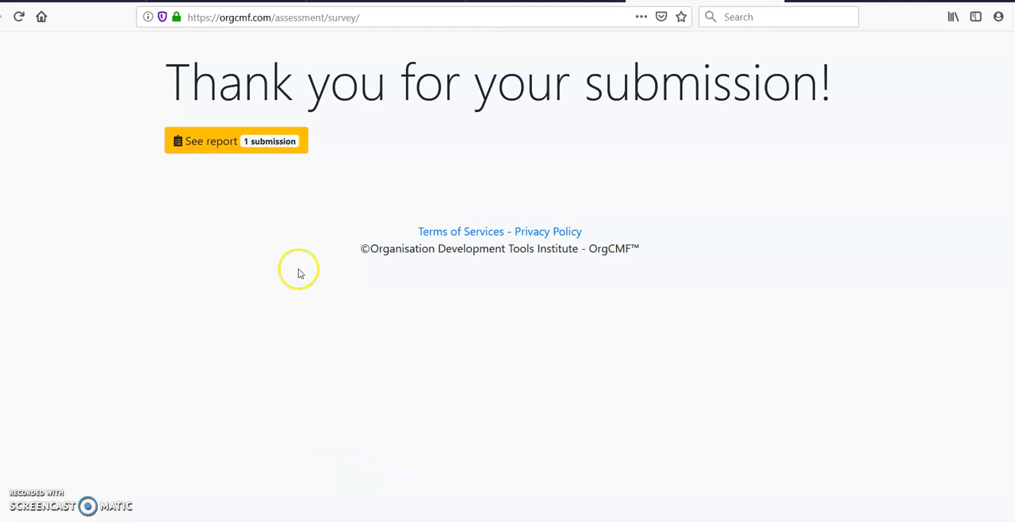
- View the assessment report and check the list of participants for the OMI model
left_click(236, 146)
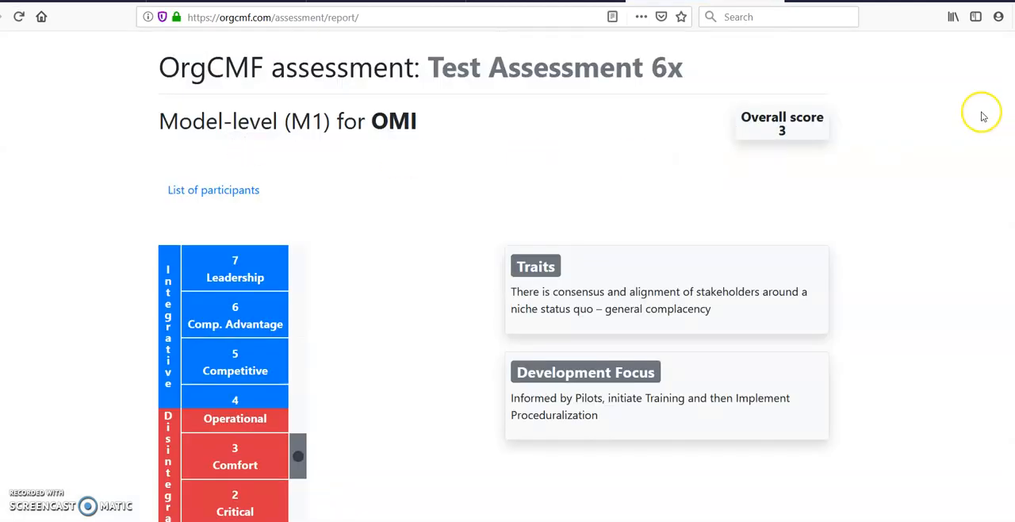
left_click(251, 191)
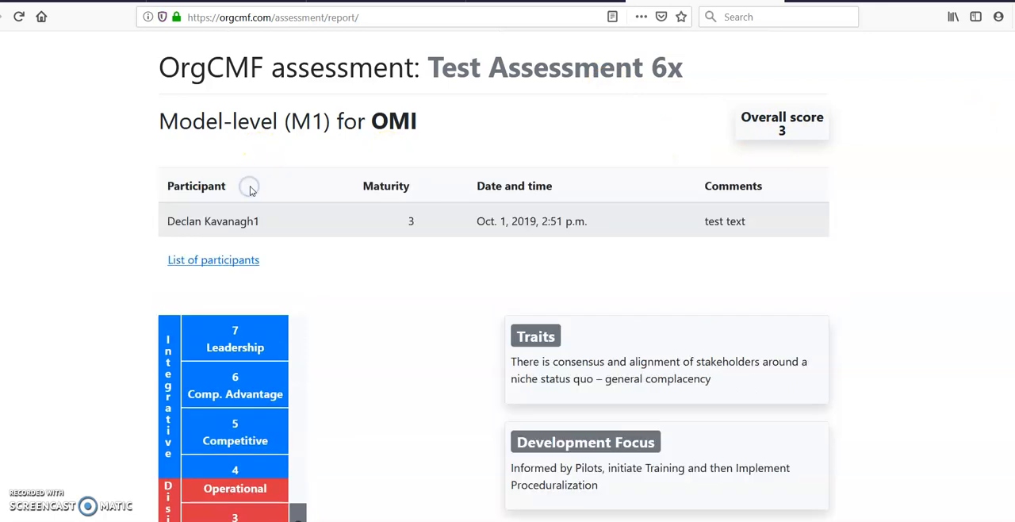
left_click(216, 258)
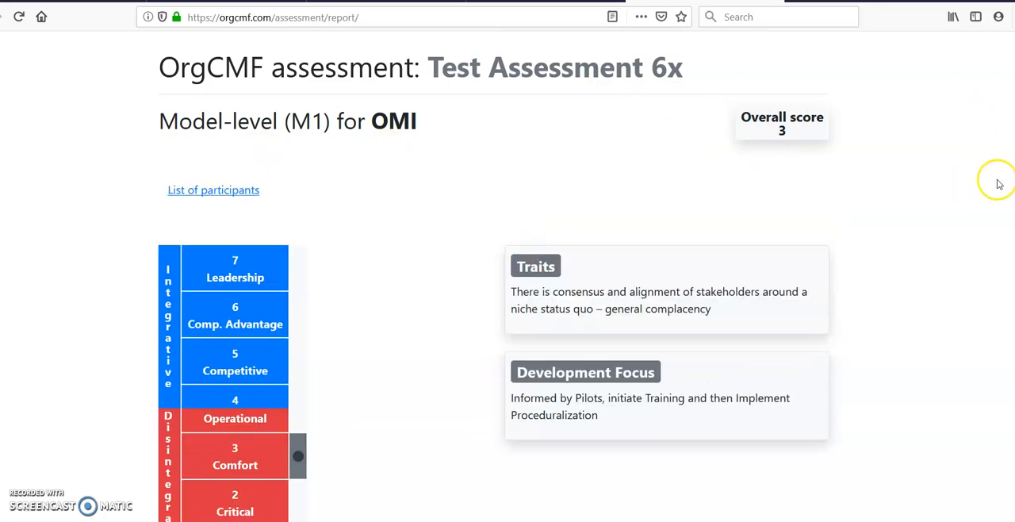
- Review the report's dynamic-level results and the breakdown of traits and development focus for the Macro Environment constructs
scroll(508, 278, "down", 3)
scroll(508, 277, "down", 10)
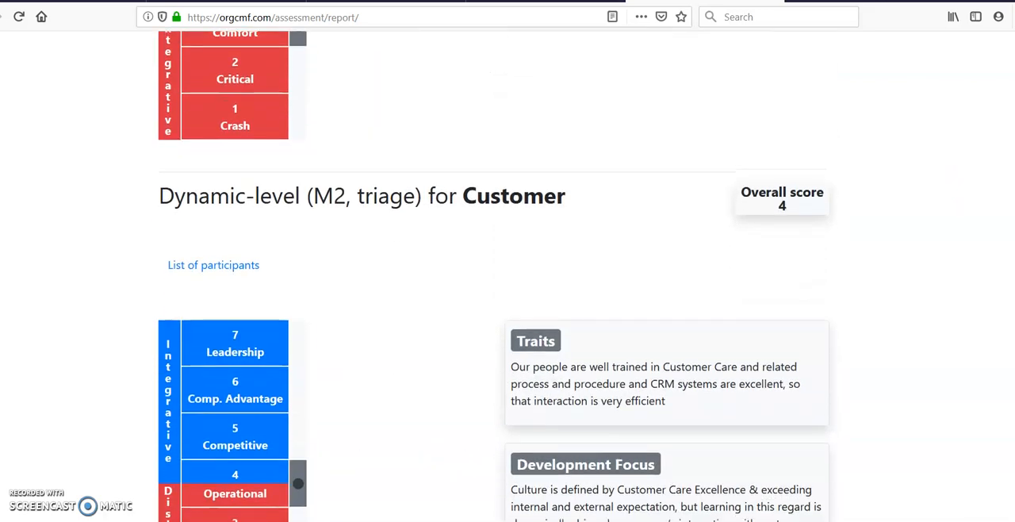
scroll(508, 277, "down", 5)
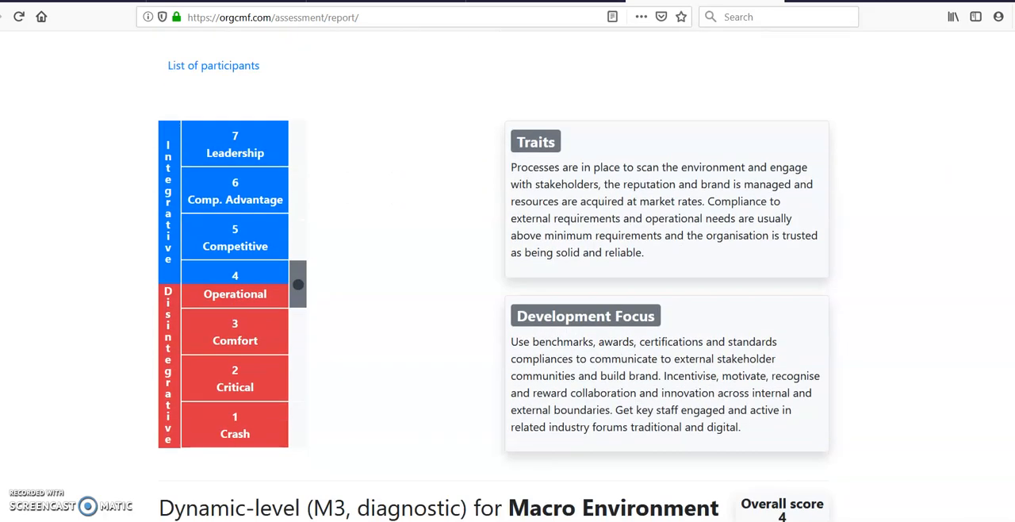
scroll(507, 277, "down", 4)
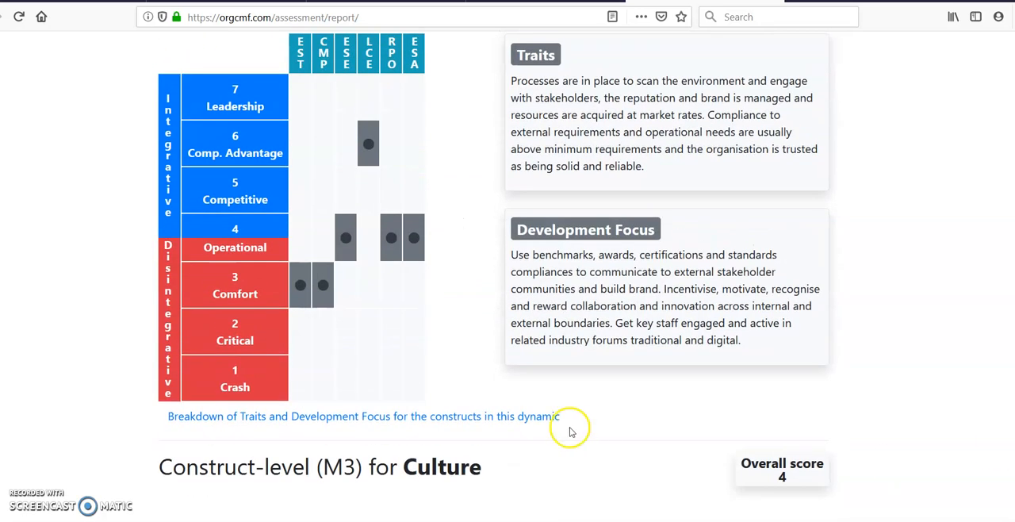
left_click(502, 421)
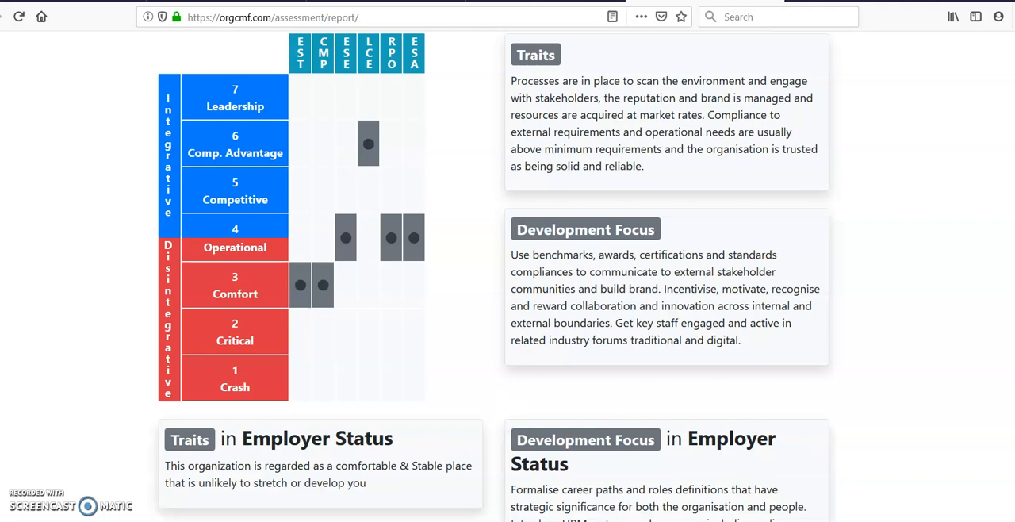
scroll(491, 277, "down", 2)
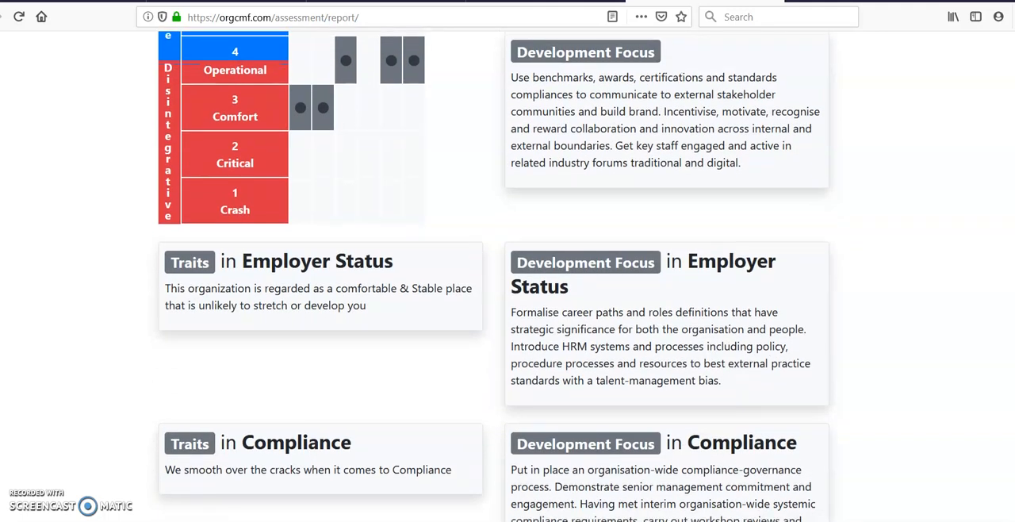
scroll(491, 278, "down", 2)
scroll(492, 278, "down", 1)
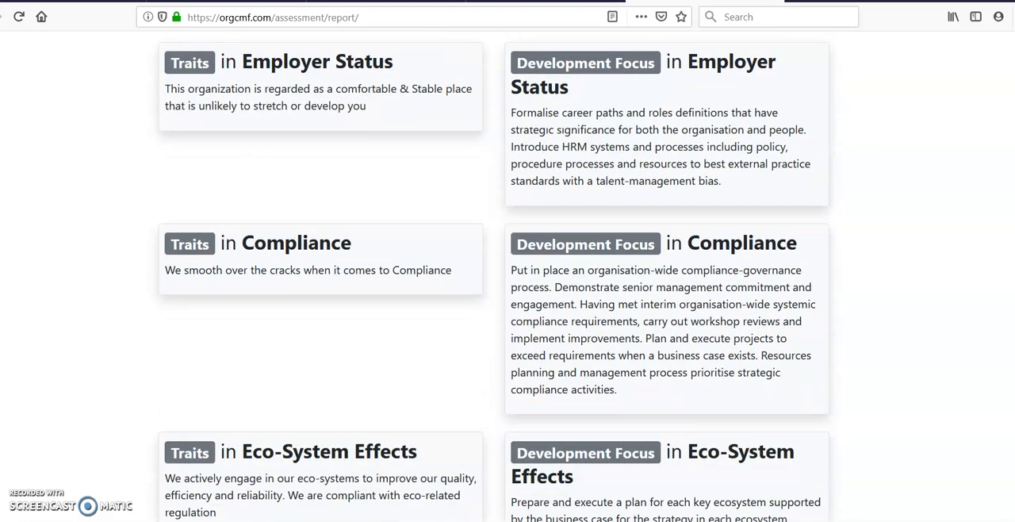
scroll(492, 278, "down", 5)
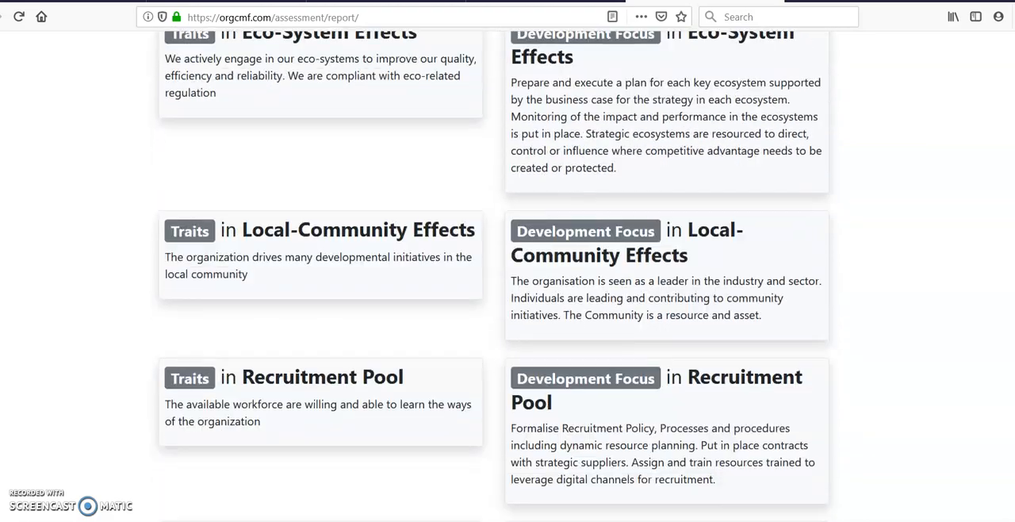
scroll(492, 278, "up", 9)
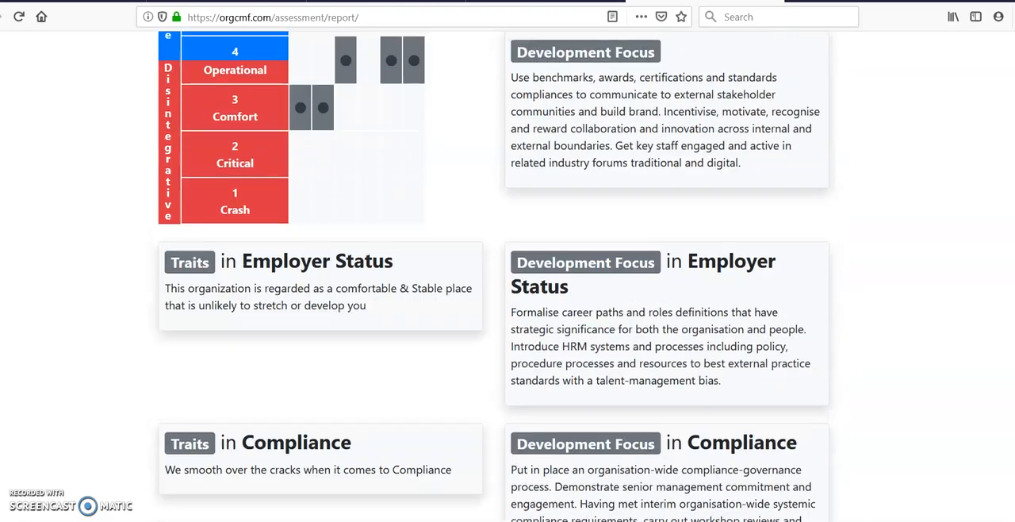
scroll(492, 277, "up", 12)
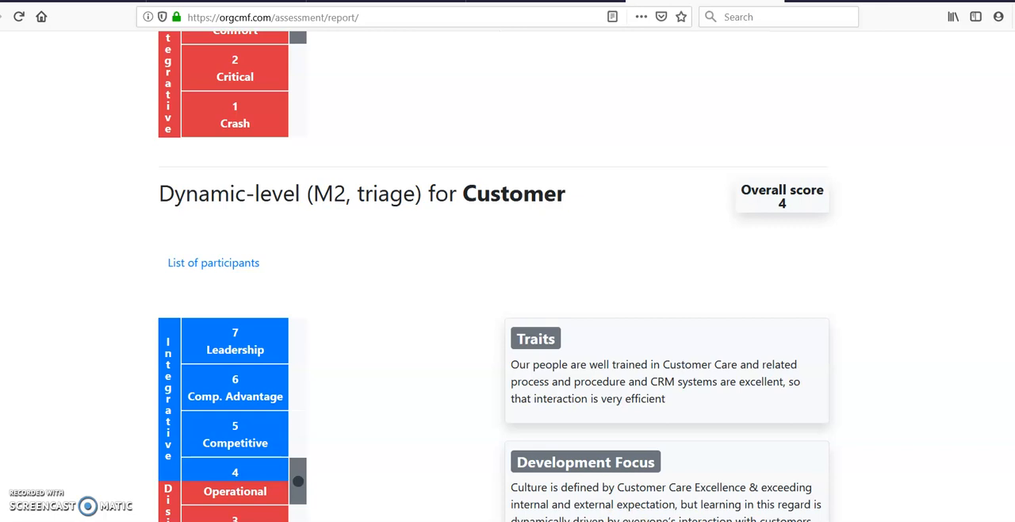
- Switch to Outlook, open the Take Assessment invitation in the second participant's mailbox, and follow its assessment link
left_click(321, 492)
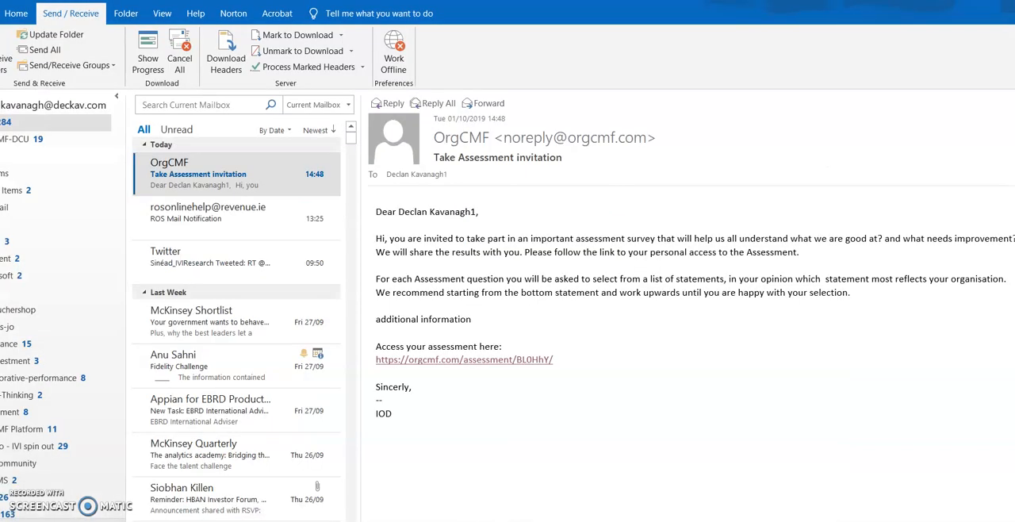
left_click_drag(117, 162, 150, 400)
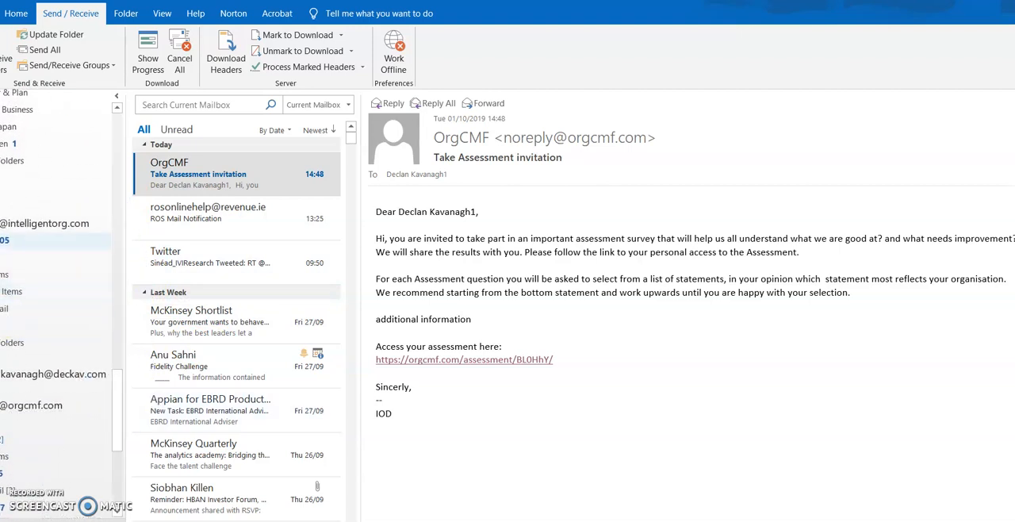
left_click(6, 240)
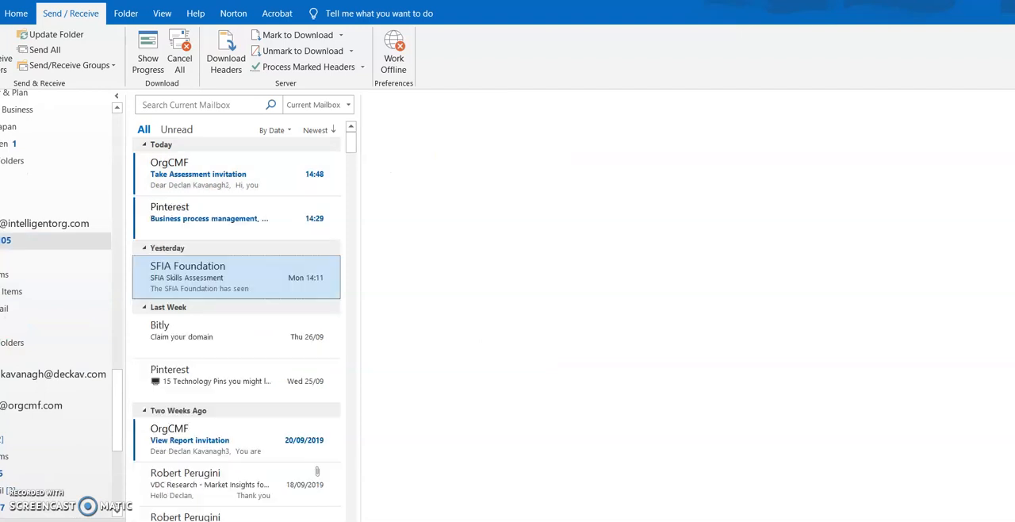
left_click(188, 190)
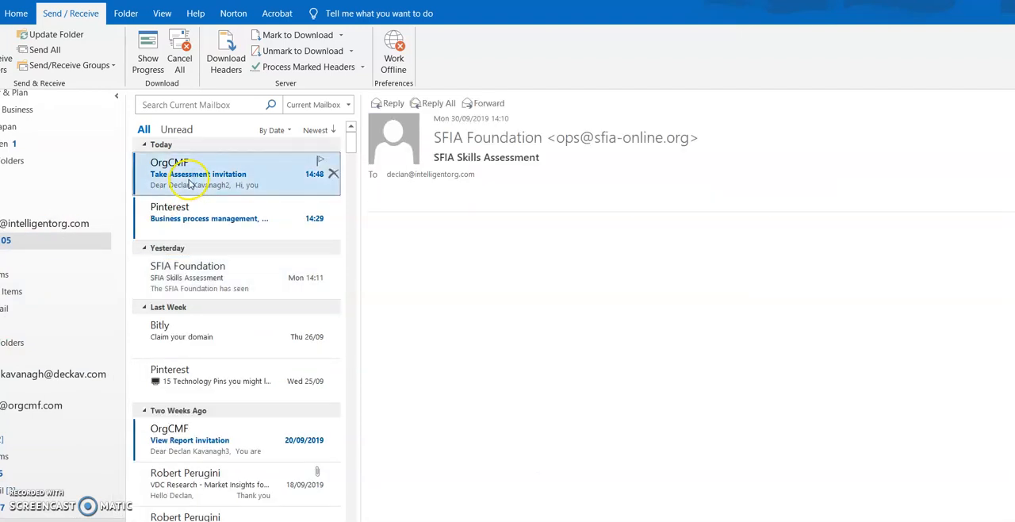
left_click(472, 361)
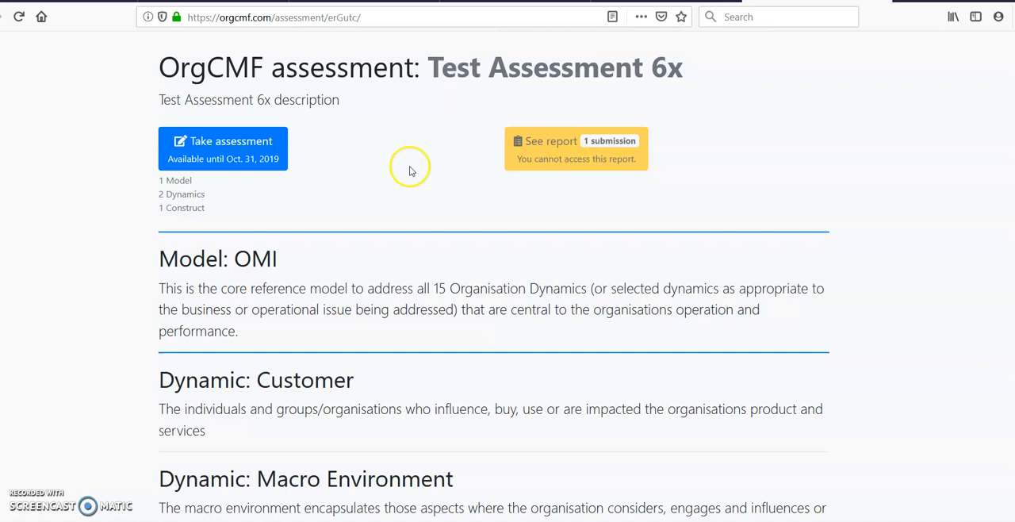
- Take the assessment as the second participant, rating the OMI model as Critical and the Customer dynamic as Competitive
left_click(244, 151)
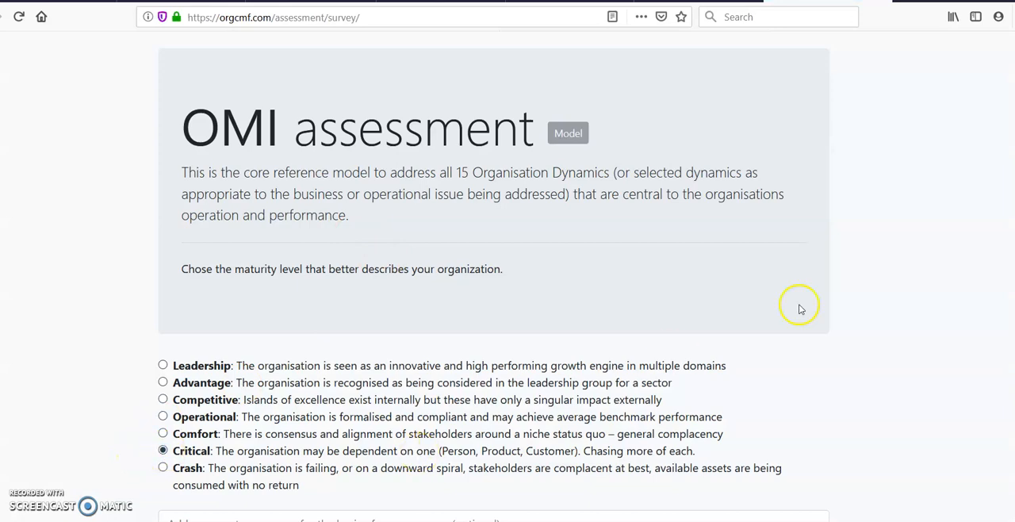
scroll(493, 270, "down", 7)
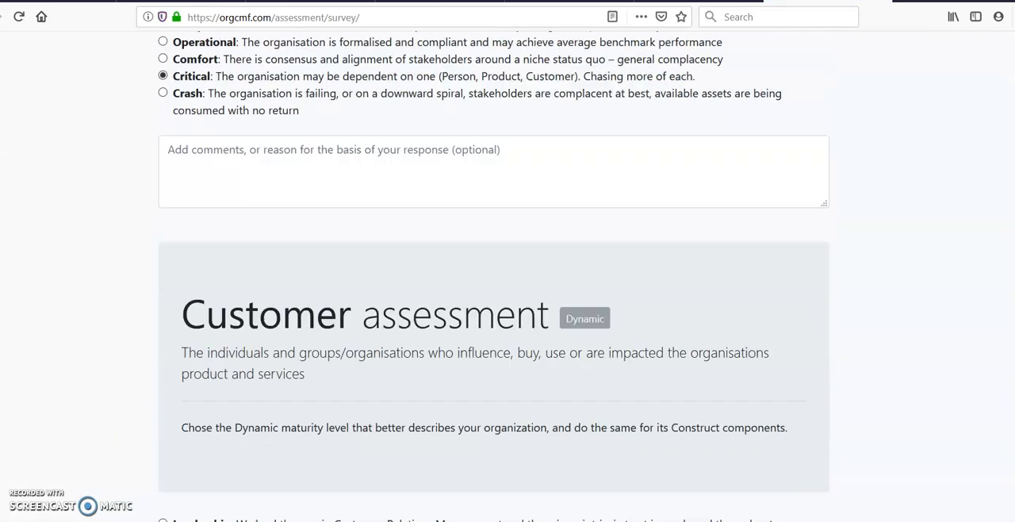
scroll(569, 248, "up", 1)
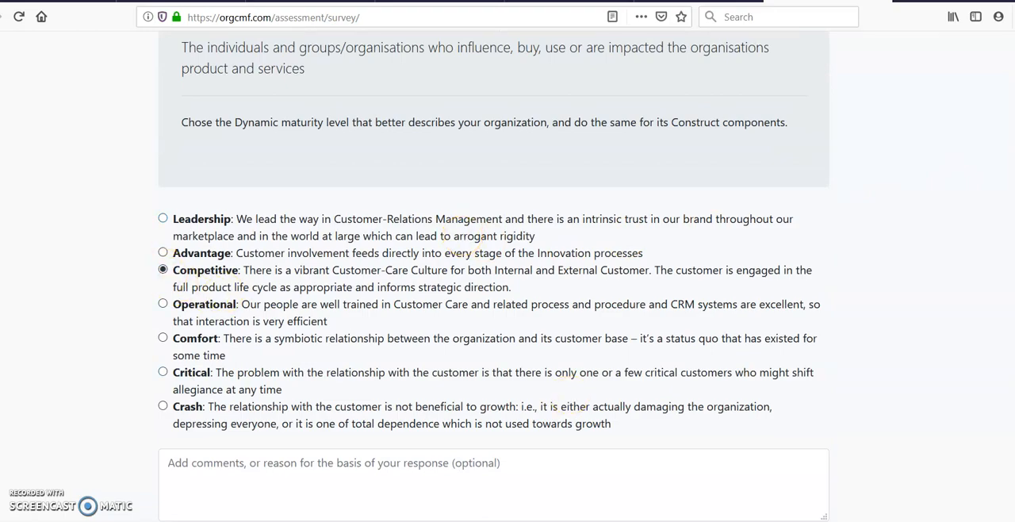
- Rate the Macro Environment dynamic as Comfort and the Employer Status construct as Competitive
scroll(493, 276, "down", 10)
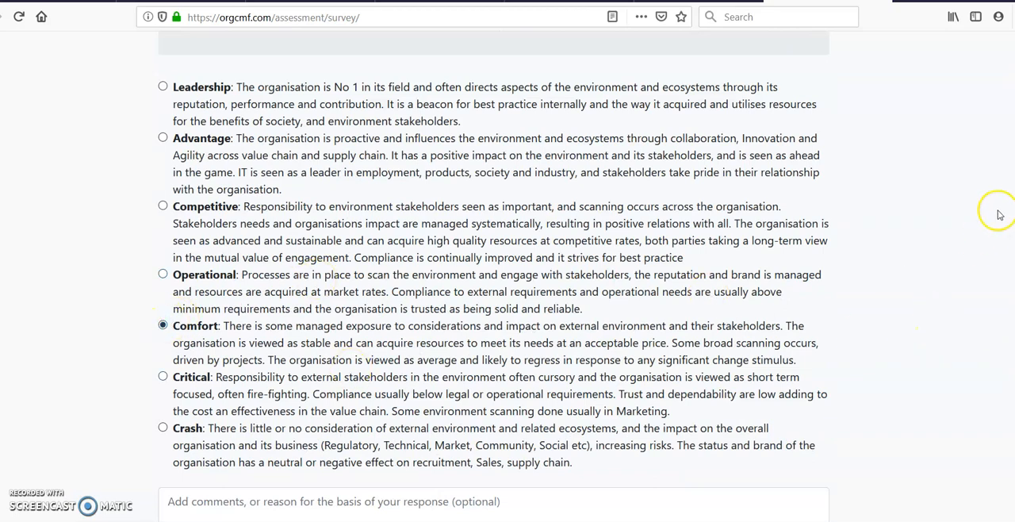
scroll(917, 327, "down", 11)
scroll(917, 328, "up", 4)
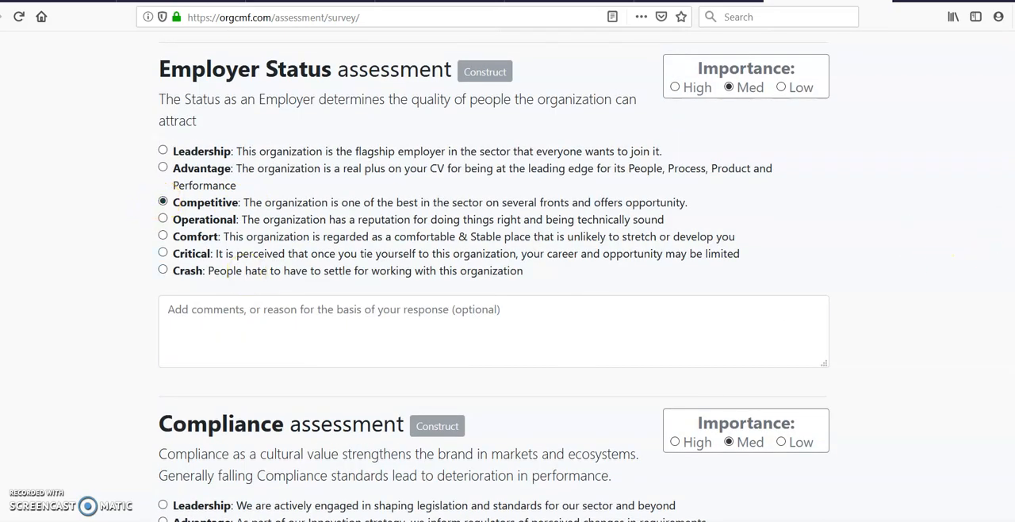
- Rate the Compliance and Eco-System Effects constructs as Comfort
scroll(1005, 260, "down", 4)
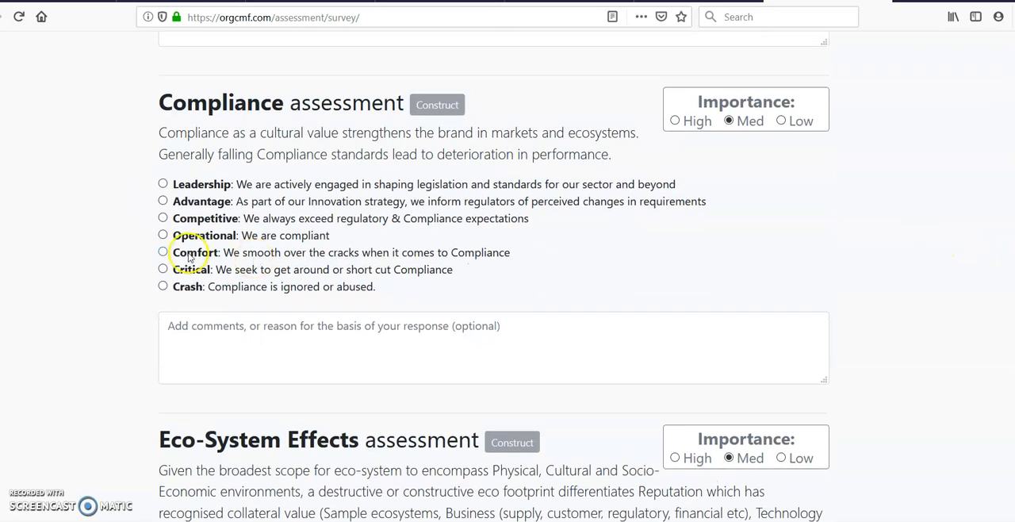
left_click(164, 252)
scroll(256, 238, "down", 6)
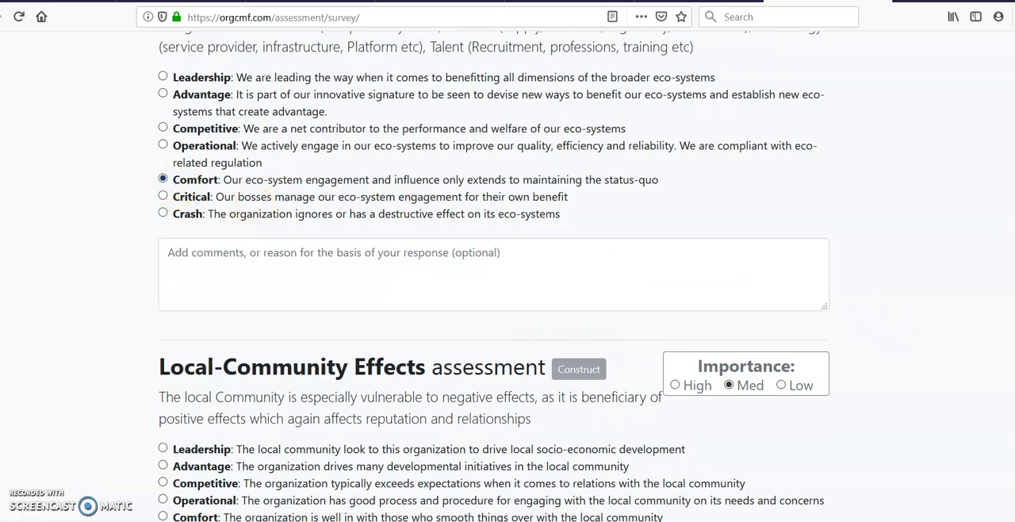
scroll(508, 317, "down", 3)
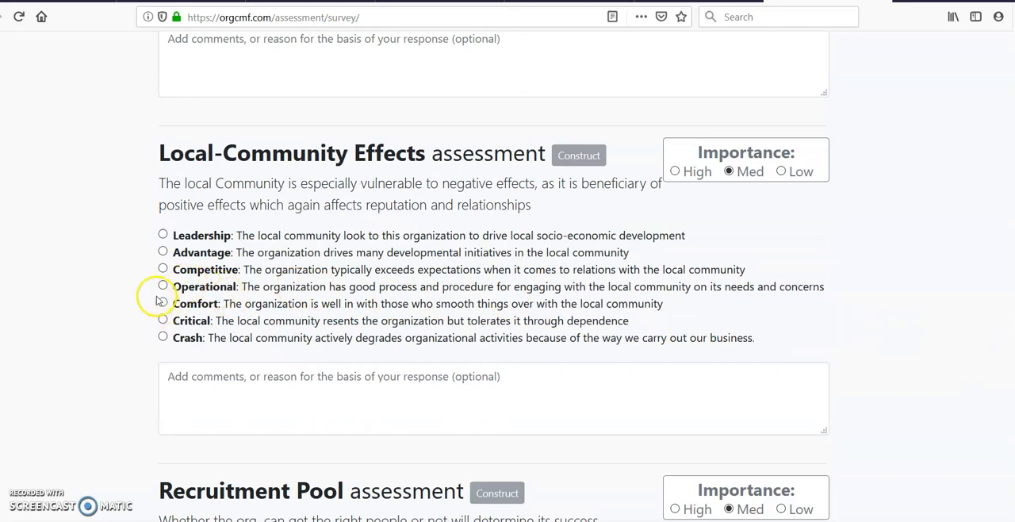